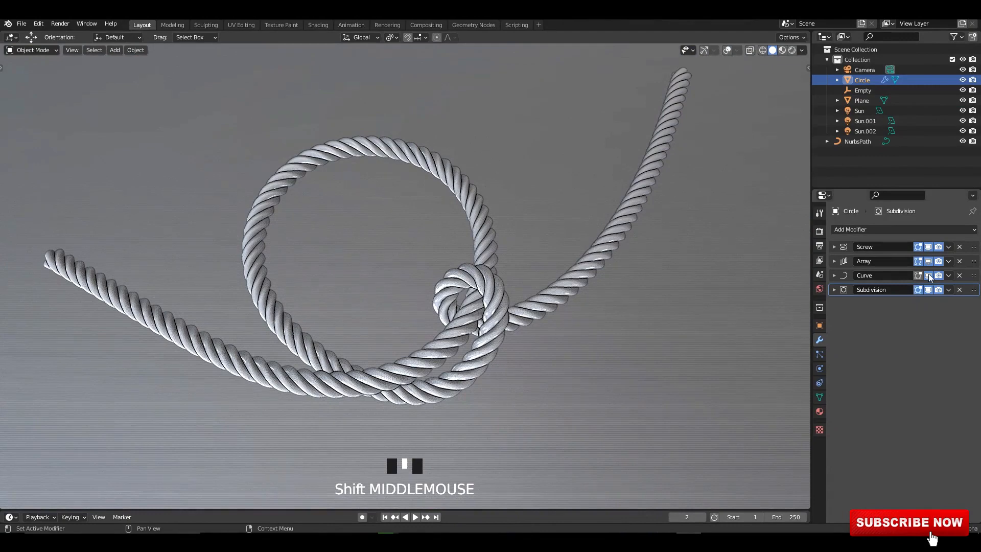
# - Turn off the viewport display of the rope's Curve and Subdivision modifiers to see the straight rope
pyautogui.click(929, 276)
pyautogui.click(929, 290)
pyautogui.scroll(-2, 663, 291)
pyautogui.moveTo(661, 288); pyautogui.dragTo(611, 243, button='middle')
pyautogui.keyDown('shift'); pyautogui.moveTo(610, 256); pyautogui.dragTo(624, 360, button='middle'); pyautogui.keyUp('shift')
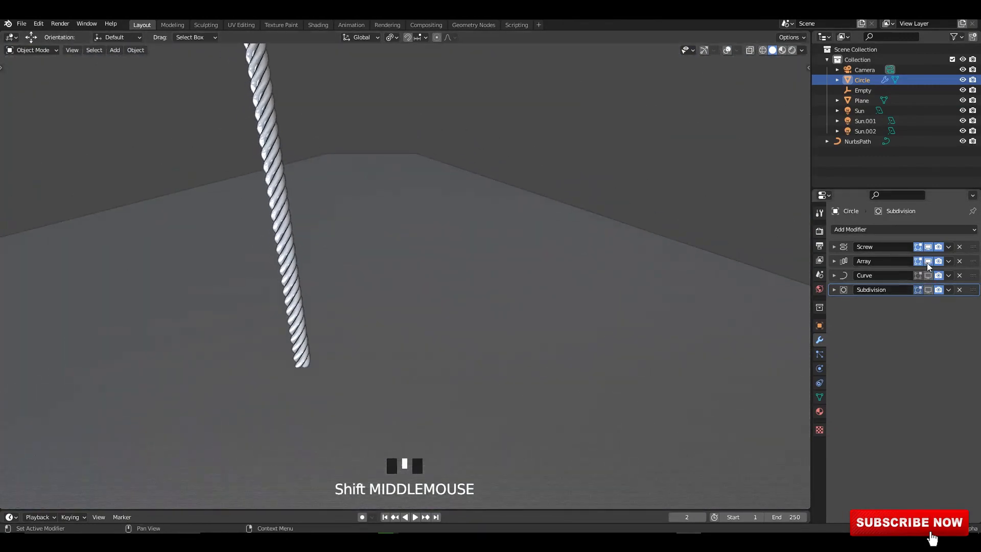
# - Turn off the viewport display of the Array and Screw modifiers and inspect the base circle profile in wireframe
pyautogui.click(928, 263)
pyautogui.click(928, 248)
pyautogui.moveTo(488, 321); pyautogui.dragTo(517, 302, button='middle')
pyautogui.keyDown('shift'); pyautogui.moveTo(516, 302); pyautogui.dragTo(473, 303, button='middle'); pyautogui.keyUp('shift')
pyautogui.hotkey('shift', 'z')
pyautogui.keyDown('shift'); pyautogui.moveTo(369, 324); pyautogui.dragTo(409, 306, button='middle'); pyautogui.keyUp('shift')
pyautogui.scroll(3, 409, 306)
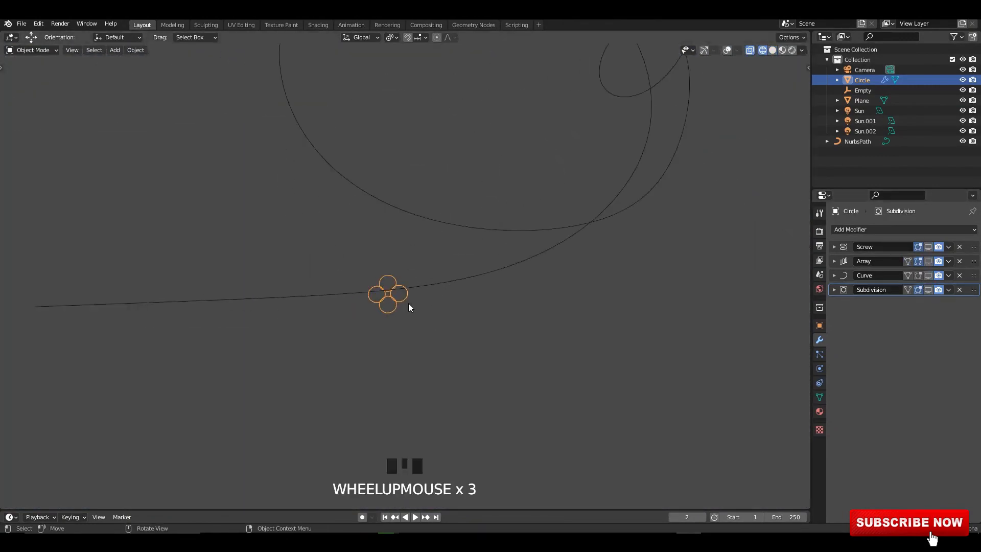
pyautogui.scroll(4, 389, 308)
# - Turn the Screw and Array modifiers back on in the viewport and disable X-ray
pyautogui.click(930, 248)
pyautogui.moveTo(598, 286)
pyautogui.mouseDown(button='middle')
pyautogui.moveTo(564, 221)
pyautogui.moveTo(519, 256)
pyautogui.moveTo(537, 247)
pyautogui.moveTo(597, 292)
pyautogui.mouseUp(button='middle')
pyautogui.hotkey('alt', 'z')
pyautogui.click(930, 263)
pyautogui.scroll(-3, 572, 231)
pyautogui.scroll(1, 521, 259)
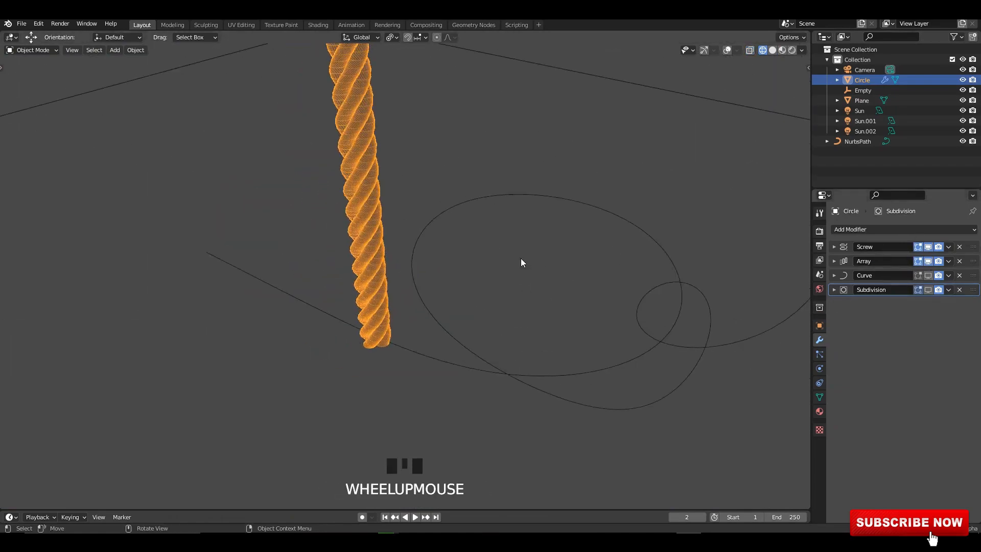
# - Set the viewport to solid shading and turn the Curve modifier's viewport display back on
pyautogui.scroll(2, 439, 243)
pyautogui.hotkey('alt', 'z')
pyautogui.scroll(-1, 440, 243)
pyautogui.hotkey('alt', 'z')
pyautogui.click(773, 50)
pyautogui.keyDown('shift'); pyautogui.moveTo(573, 204); pyautogui.dragTo(575, 212, button='middle'); pyautogui.keyUp('shift')
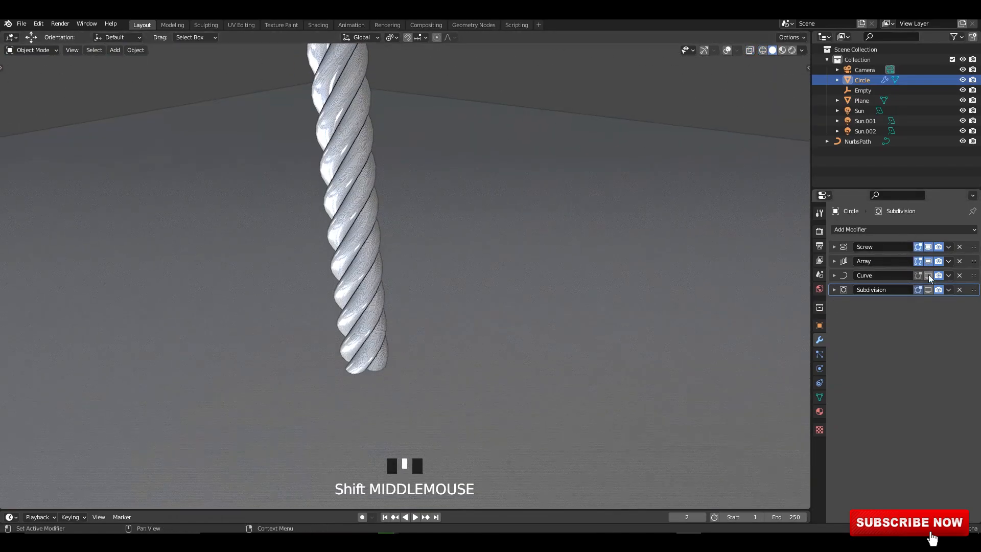
pyautogui.click(929, 276)
pyautogui.scroll(-3, 613, 286)
pyautogui.scroll(3, 595, 319)
pyautogui.moveTo(614, 287)
pyautogui.mouseDown(button='middle')
pyautogui.moveTo(596, 327)
pyautogui.moveTo(590, 244)
pyautogui.moveTo(593, 290)
pyautogui.moveTo(618, 251)
pyautogui.moveTo(620, 273)
pyautogui.mouseUp(button='middle')
pyautogui.scroll(-2, 664, 179)
# - Show the viewport overlays and gizmos and turn on X-ray for the rope scene
pyautogui.click(725, 50)
pyautogui.click(705, 50)
pyautogui.scroll(2, 631, 236)
pyautogui.hotkey('alt', 'z')
# - Edit the NurbsPath, move its upper end control point inward to bend the rope's end, and turn off X-ray
pyautogui.click(860, 141)
pyautogui.scroll(-2, 667, 209)
pyautogui.moveTo(667, 209); pyautogui.dragTo(671, 240, button='middle')
pyautogui.press('Tab')
pyautogui.click(692, 136)
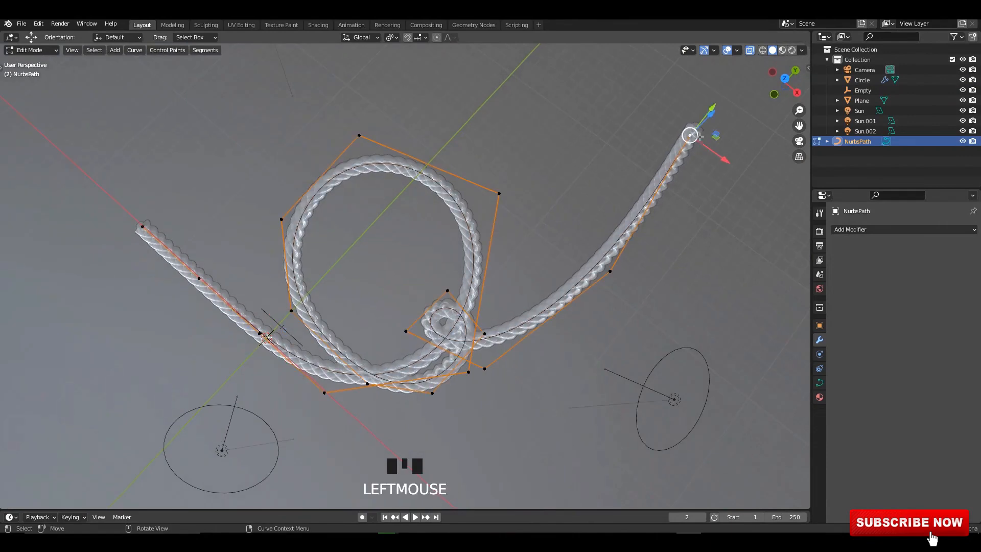
pyautogui.moveTo(697, 137); pyautogui.dragTo(634, 178)
pyautogui.hotkey('alt', 'z')
pyautogui.scroll(2, 616, 240)
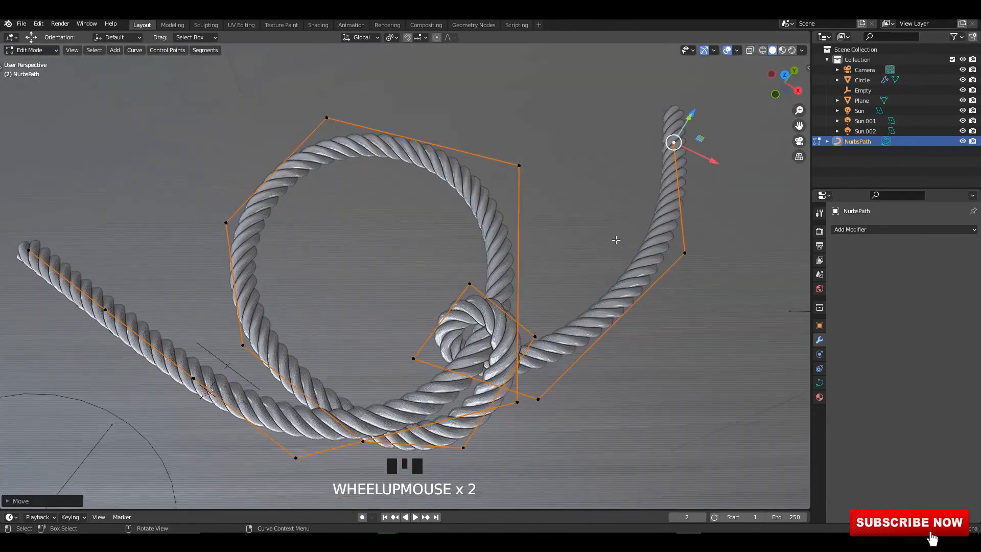
# - Switch the viewport to rendered shading and freely reposition the NurbsPath's selected end control point
pyautogui.click(782, 50)
pyautogui.click(793, 50)
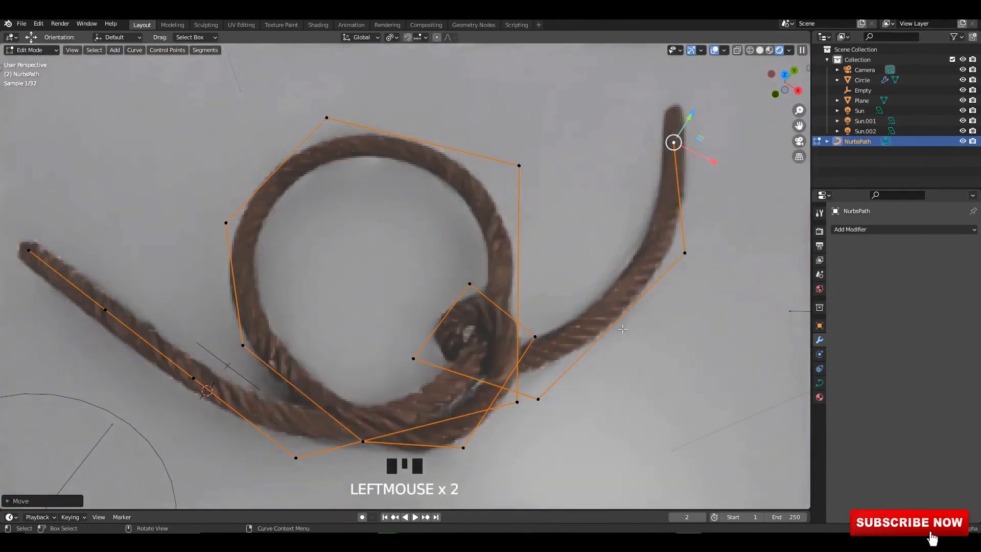
pyautogui.press('g')
pyautogui.click(722, 174)
pyautogui.moveTo(716, 174); pyautogui.dragTo(499, 317, button='middle')
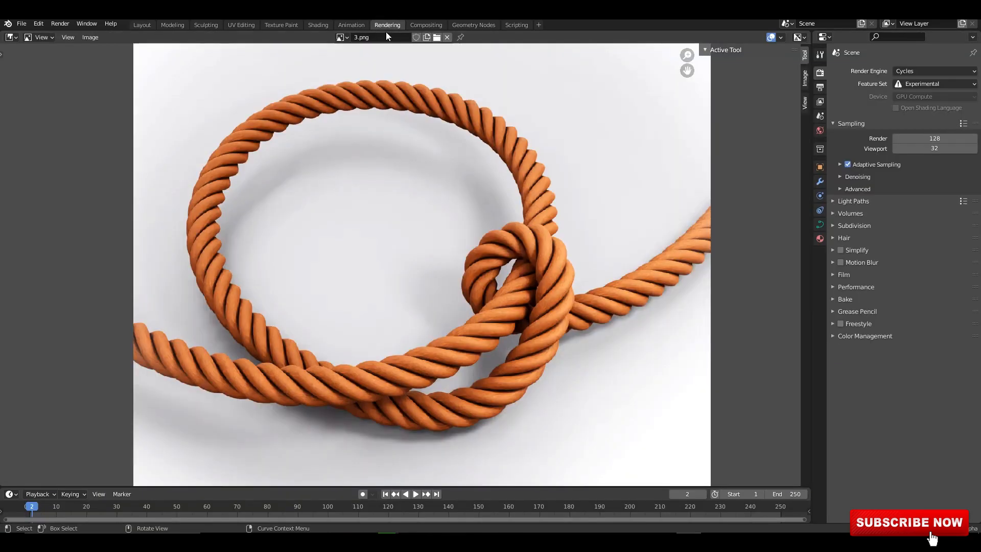
# - Examine the finished render of the knotted rope, 3.png, in the Rendering workspace
pyautogui.scroll(1, 588, 247)
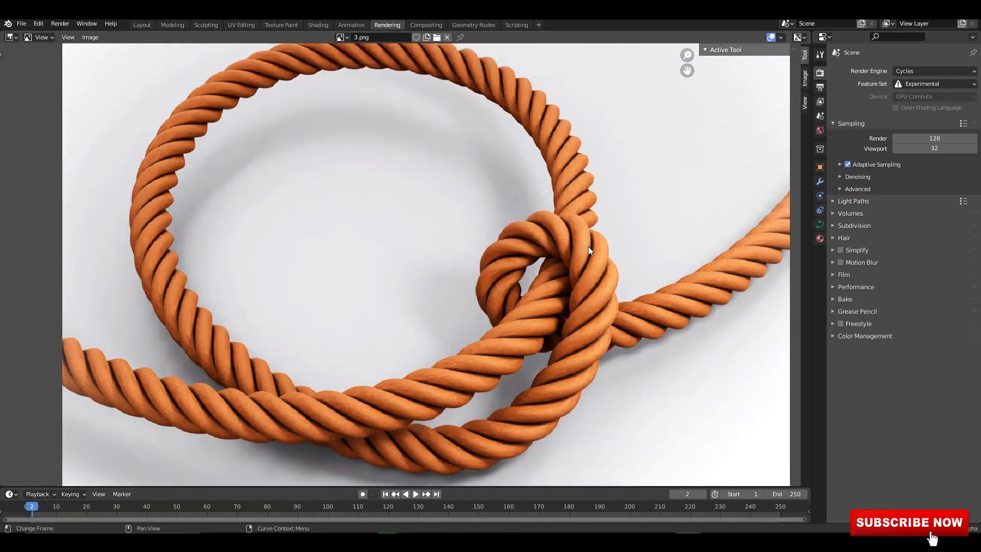
pyautogui.scroll(-1, 585, 262)
pyautogui.keyDown('ctrl'); pyautogui.moveTo(586, 261); pyautogui.dragTo(556, 271, button='middle'); pyautogui.keyUp('ctrl')
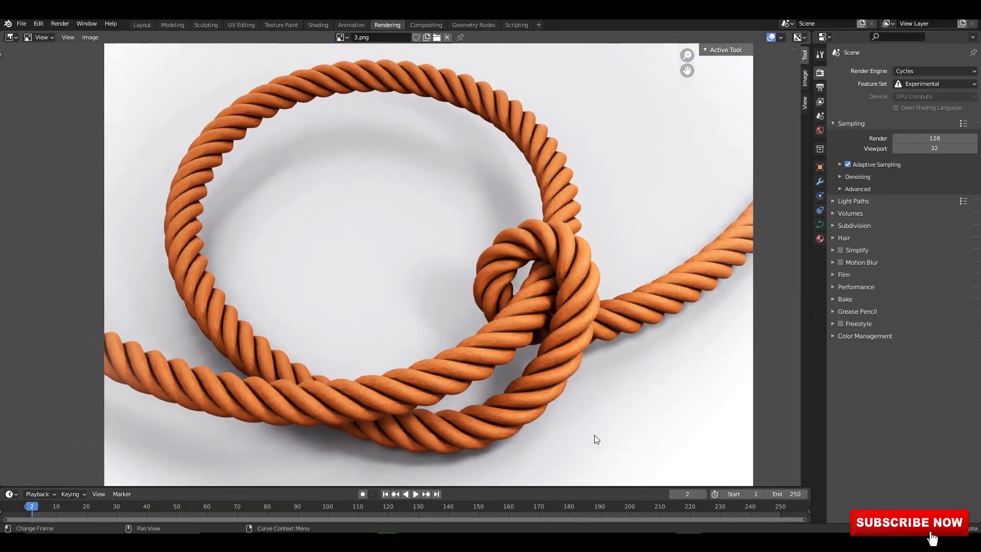
pyautogui.moveTo(597, 487); pyautogui.dragTo(598, 510)
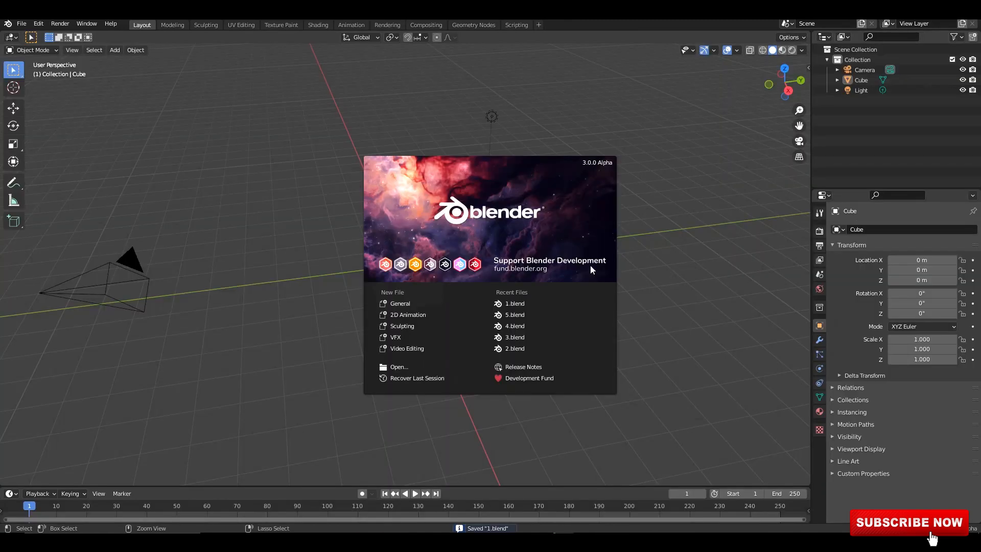
# - Dismiss the new scene's splash screen and start the Shortcut VUr display docked at Center
pyautogui.click(585, 145)
pyautogui.press('n')
pyautogui.click(805, 218)
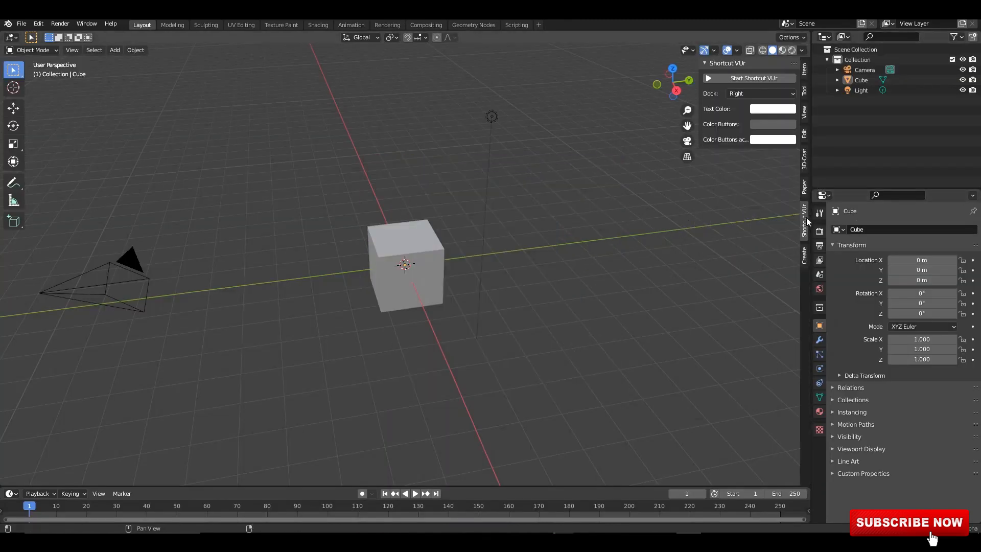
# - Set the solid viewport shading colour to Random and enable Cavity
pyautogui.click(802, 50)
pyautogui.click(796, 190)
pyautogui.click(743, 279)
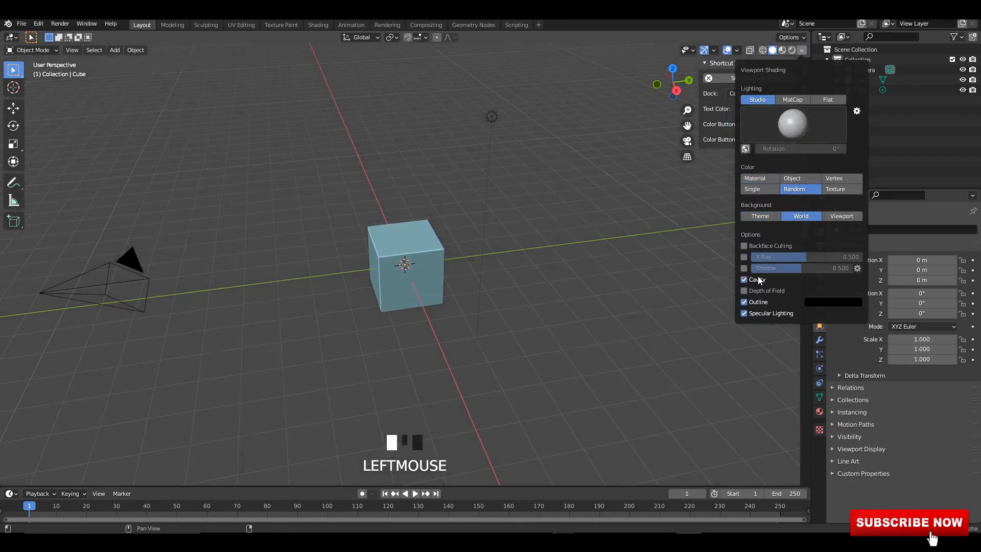
# - Hide the sidebar, delete all the default objects and save the file
pyautogui.moveTo(562, 219)
pyautogui.mouseDown(button='middle')
pyautogui.moveTo(537, 223)
pyautogui.moveTo(559, 227)
pyautogui.mouseUp(button='middle')
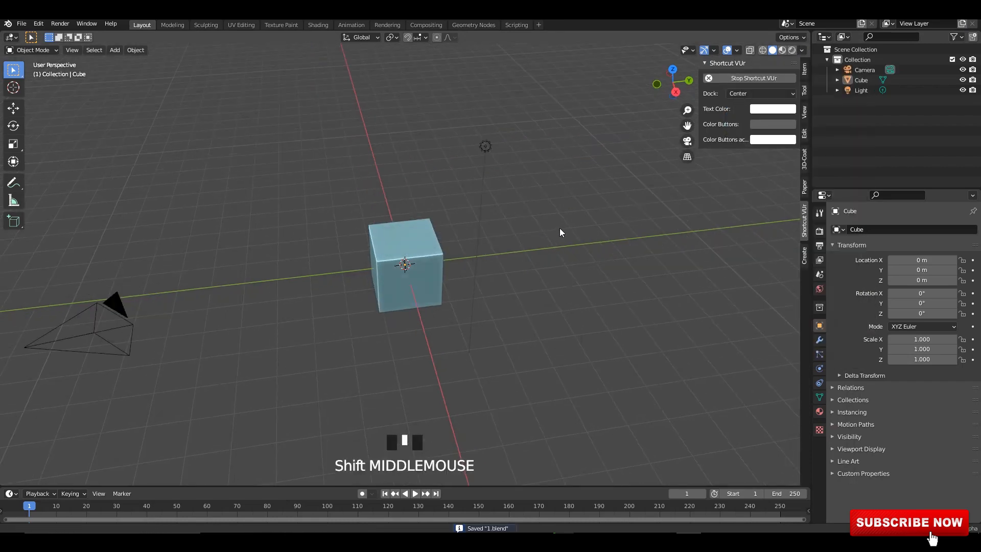
pyautogui.press('n')
pyautogui.press('a')
pyautogui.press('x')
pyautogui.hotkey('ctrl', 's')
pyautogui.moveTo(489, 218); pyautogui.dragTo(345, 192, button='middle')
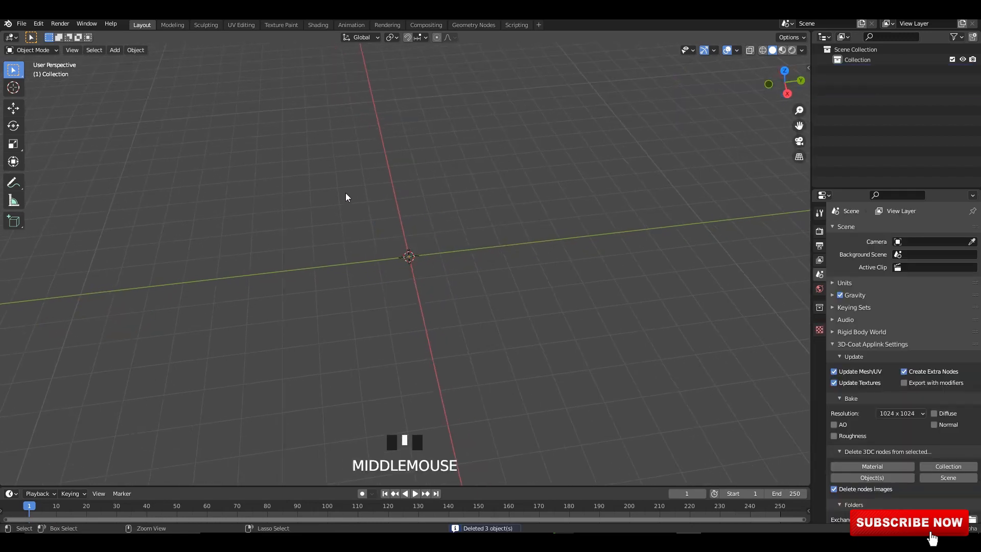
pyautogui.hotkey('shift', 'a')
pyautogui.moveTo(344, 192)
pyautogui.moveTo(308, 203)
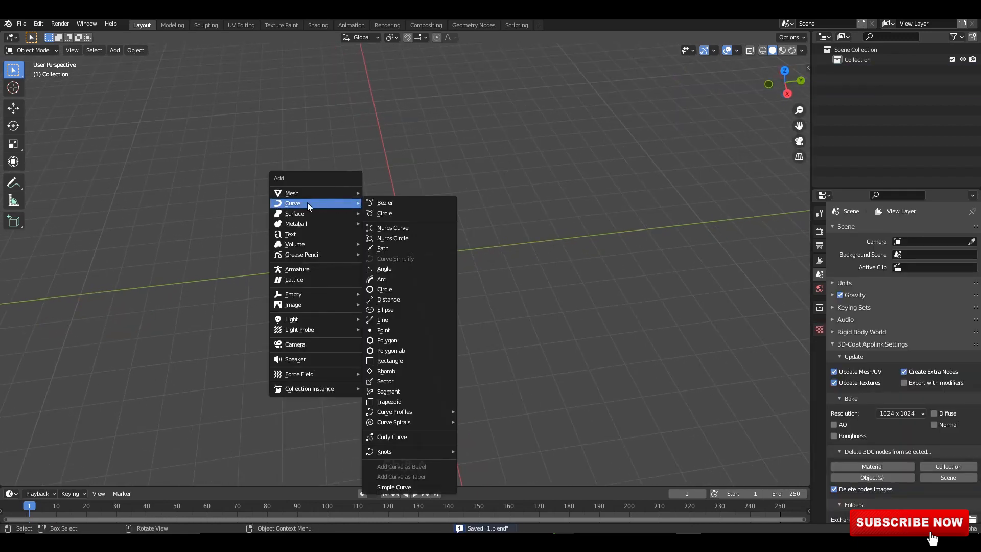
pyautogui.click(385, 214)
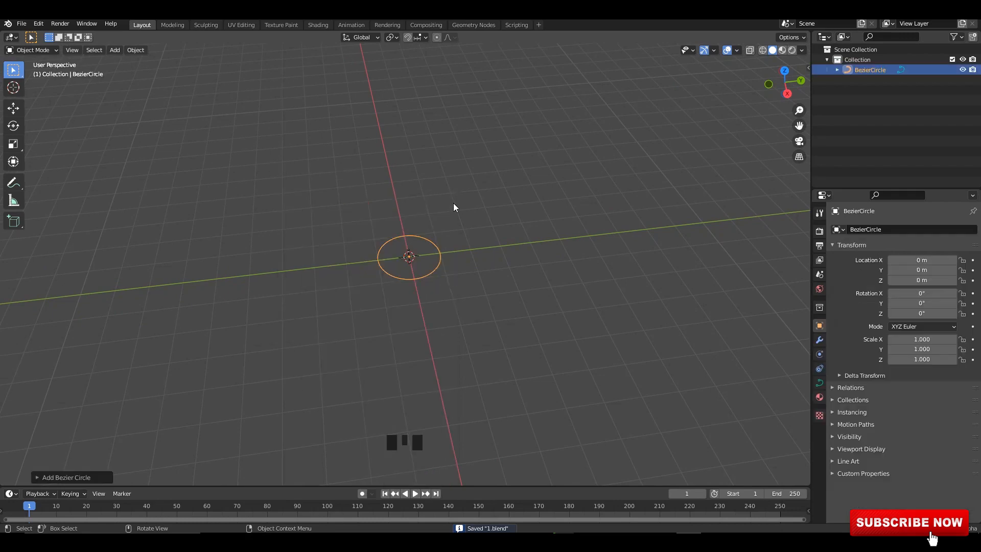
pyautogui.keyDown('alt'); pyautogui.moveTo(456, 208); pyautogui.dragTo(469, 234, button='middle'); pyautogui.keyUp('alt')
pyautogui.scroll(2, 470, 236)
pyautogui.press('Tab')
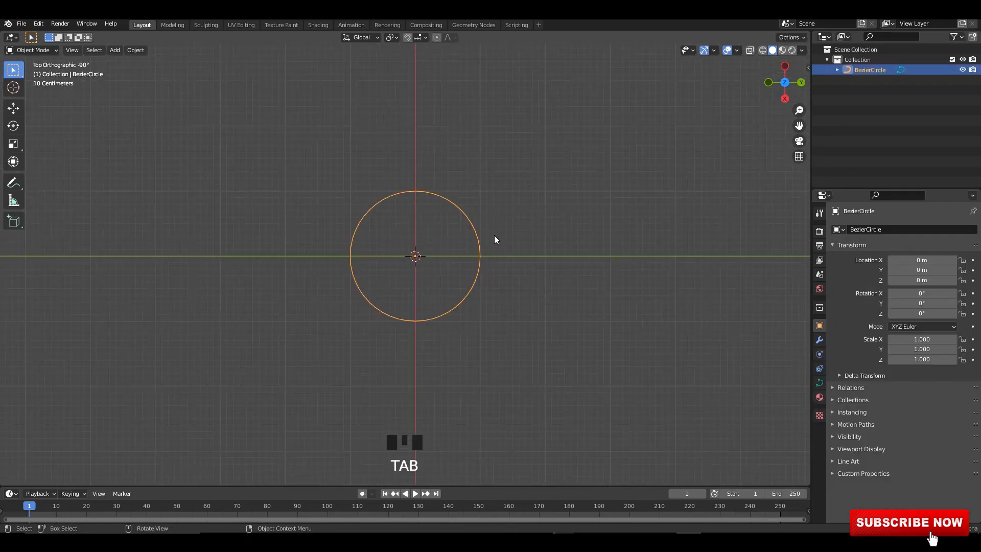
pyautogui.press('x')
pyautogui.click(494, 235)
# - Add a mesh circle at the origin and enter Edit Mode on it
pyautogui.hotkey('shift', 'a')
pyautogui.moveTo(408, 189)
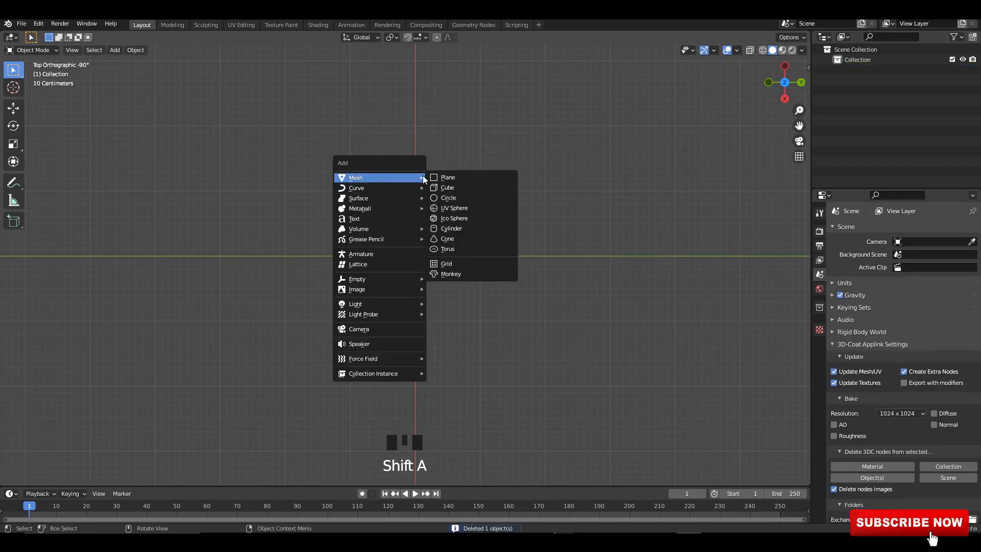
pyautogui.click(445, 197)
pyautogui.press('Tab')
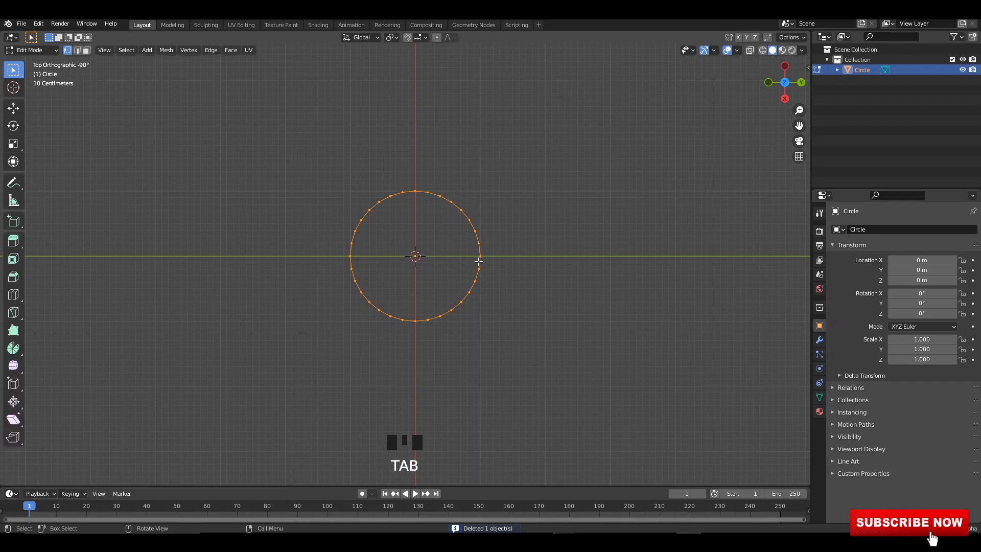
# - Move all the circle's vertices along the Y axis until the circle lies clear of its origin, then leave Edit Mode
pyautogui.click(14, 109)
pyautogui.scroll(6, 440, 265)
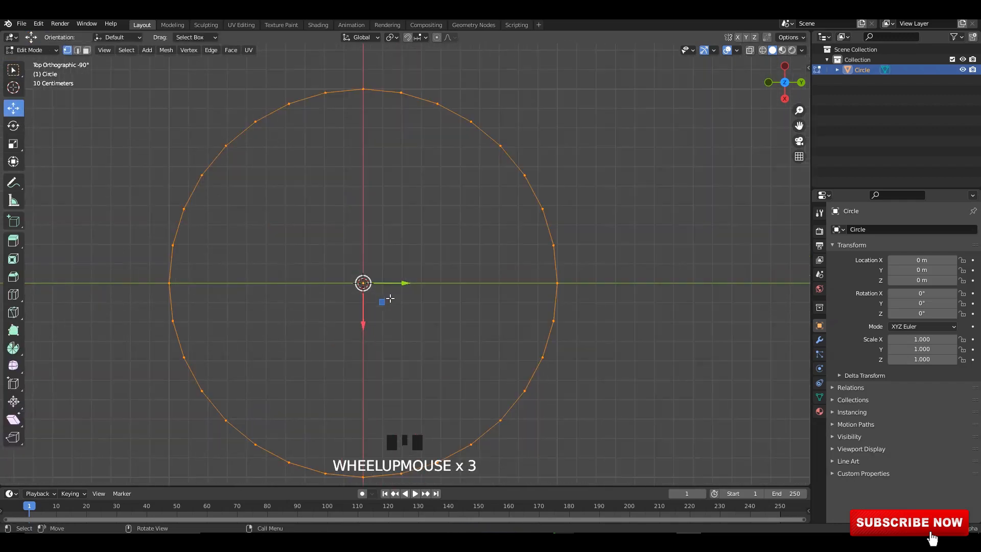
pyautogui.moveTo(450, 284); pyautogui.dragTo(659, 282)
pyautogui.scroll(-3, 603, 281)
pyautogui.press('Tab')
pyautogui.press('Tab')
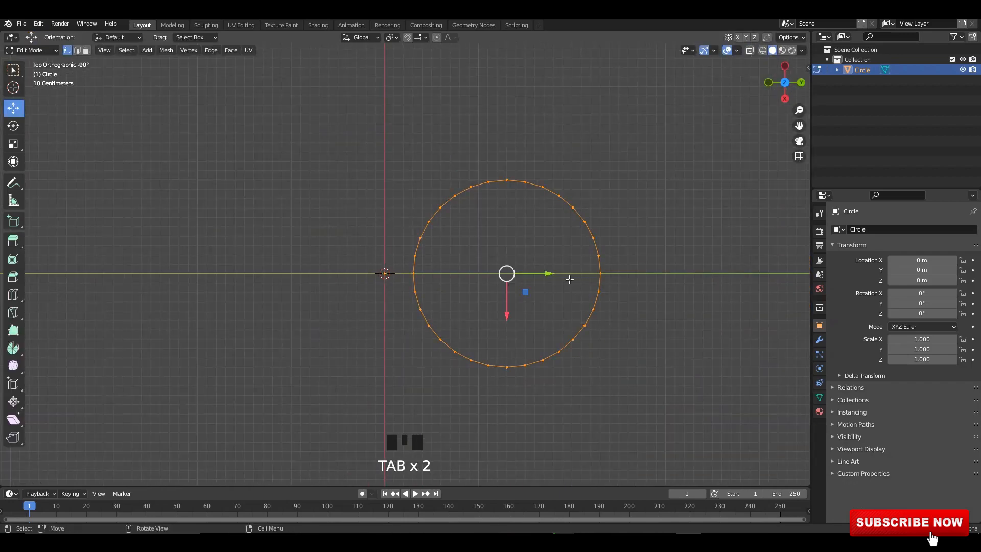
pyautogui.press('Tab')
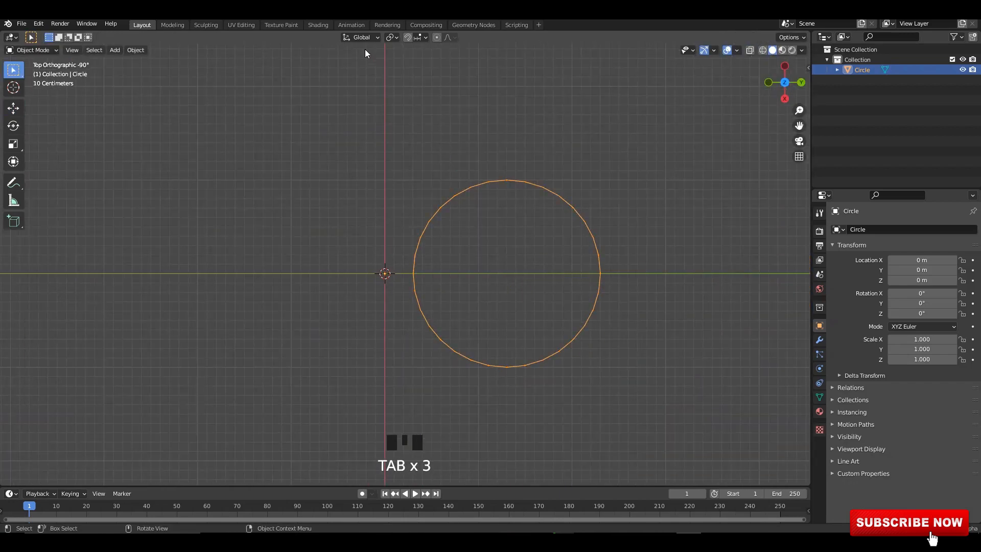
# - Set the transform pivot point to 3D Cursor and reopen the circle in Edit Mode
pyautogui.click(397, 40)
pyautogui.click(405, 77)
pyautogui.press('Tab')
pyautogui.scroll(-1, 583, 328)
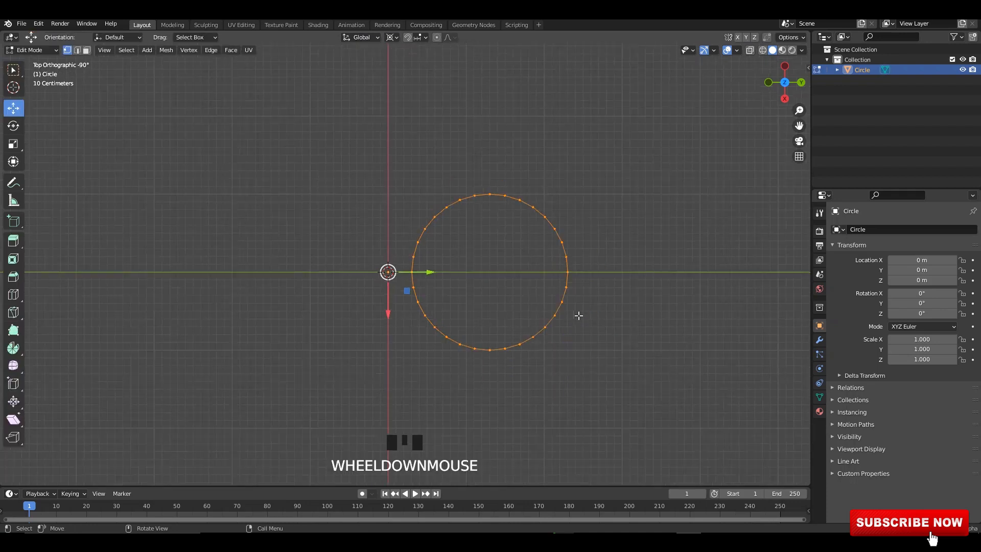
pyautogui.hotkey('shift', 'd')
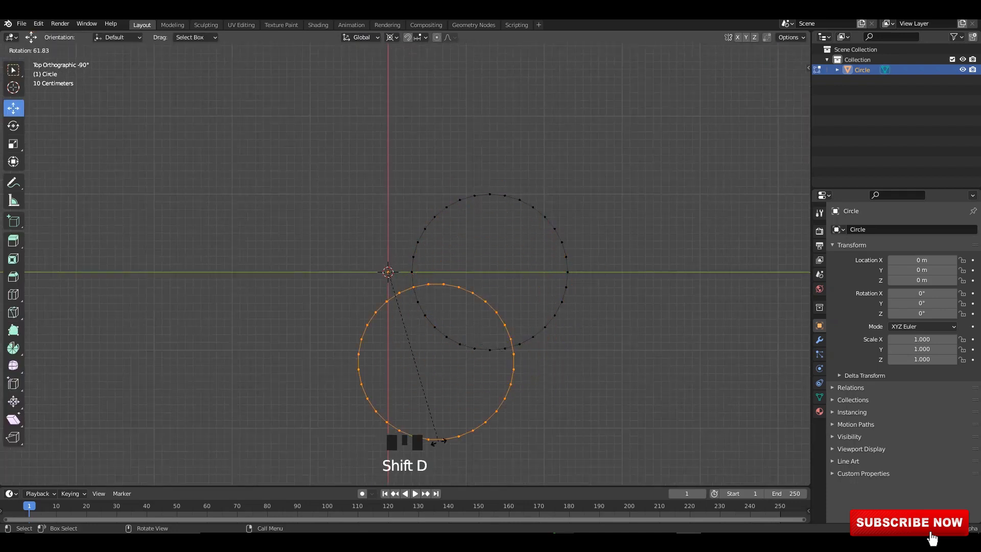
pyautogui.rightClick(442, 441)
pyautogui.hotkey('ctrl', 'z')
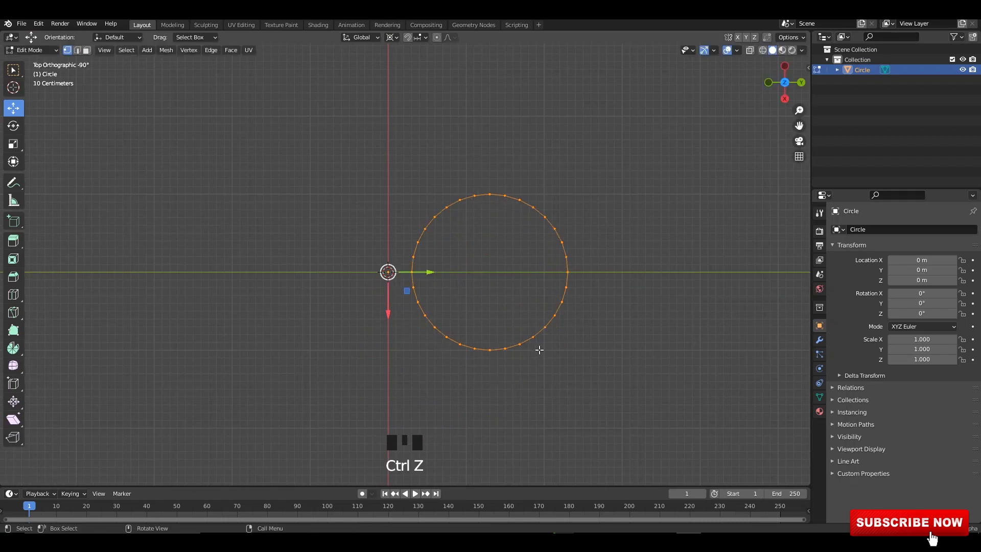
pyautogui.press('r')
pyautogui.rightClick(576, 328)
# - Duplicate the circle rotated 90° about the 3D cursor and repeat until four circles surround the origin
pyautogui.hotkey('shift', 'd')
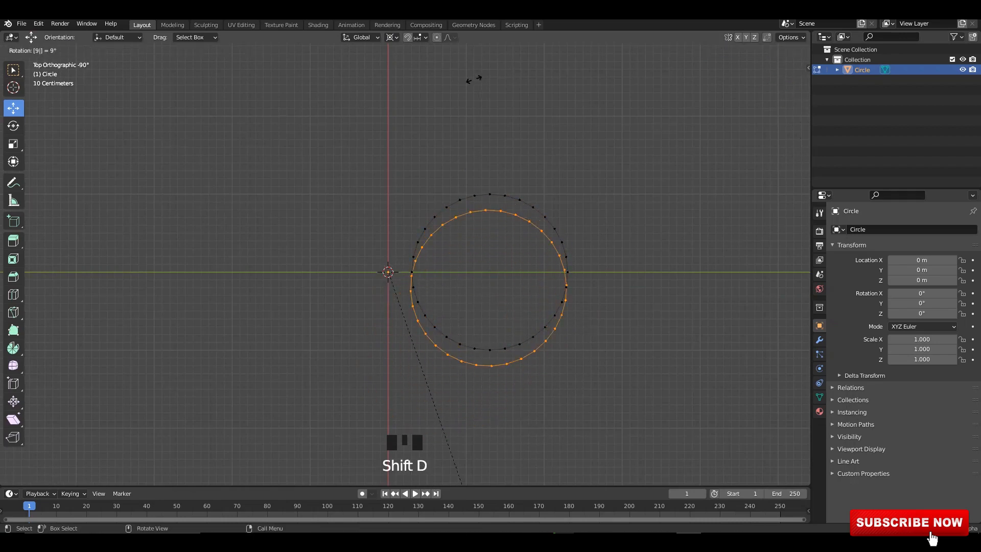
pyautogui.press('Return')
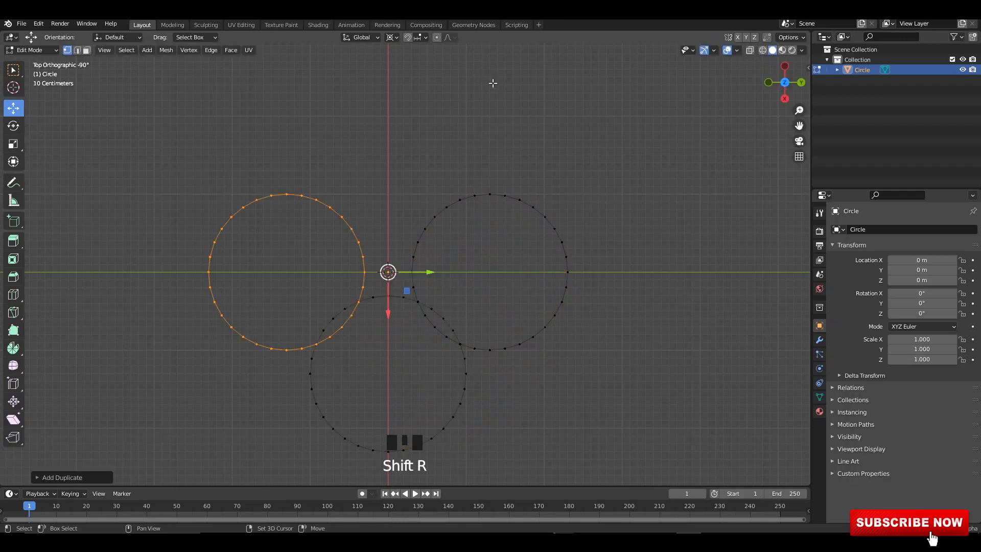
pyautogui.hotkey('shift', 'r')
pyautogui.scroll(-2, 562, 335)
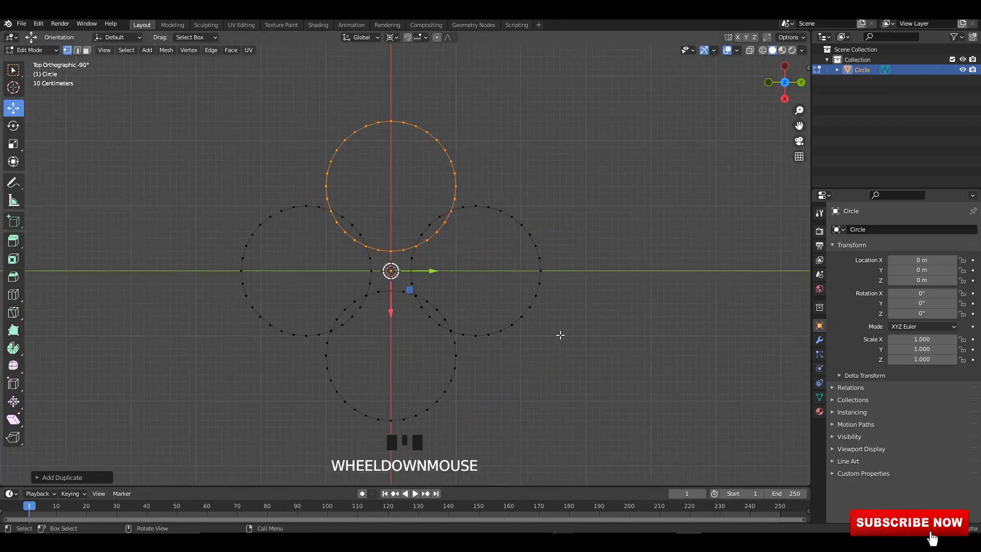
# - Return to Object Mode and add a Screw modifier to the four-circle object
pyautogui.moveTo(562, 336); pyautogui.dragTo(581, 281, button='middle')
pyautogui.press('Tab')
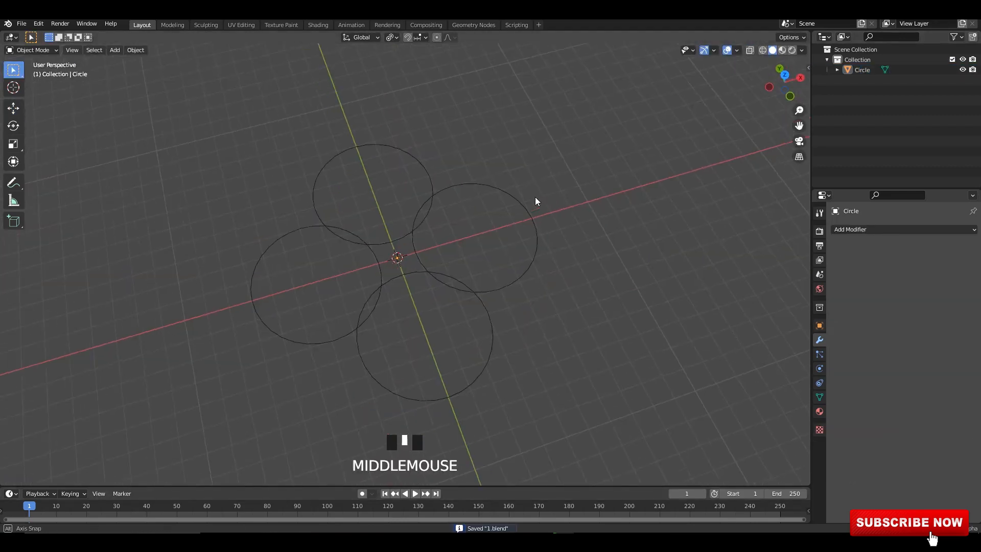
pyautogui.moveTo(536, 200); pyautogui.dragTo(541, 243, button='middle')
pyautogui.press('Tab')
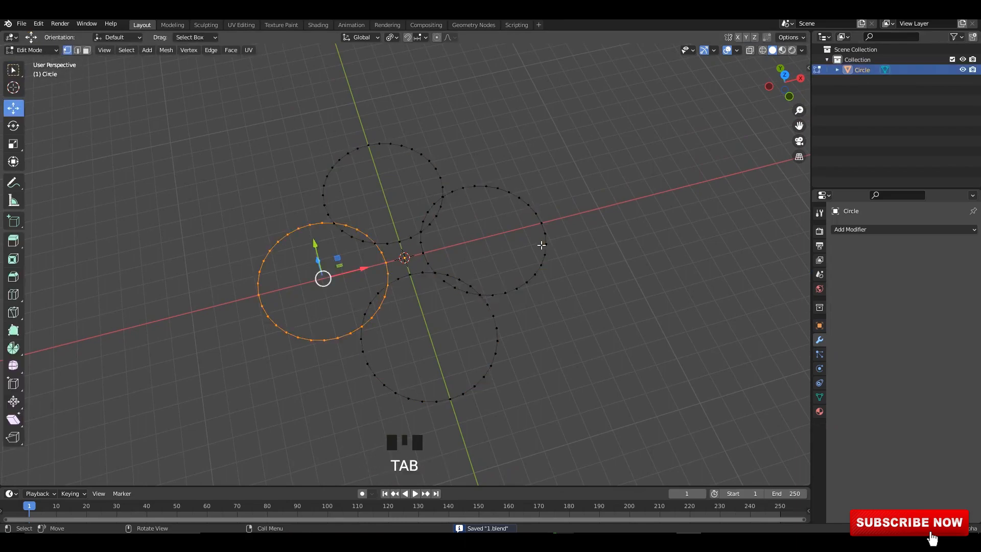
pyautogui.press('Tab')
pyautogui.click(902, 230)
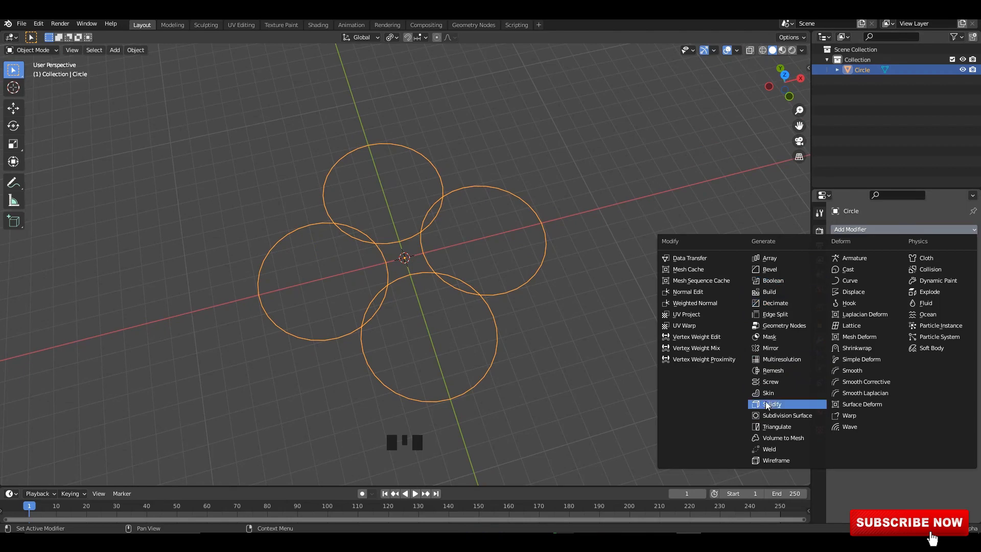
pyautogui.click(776, 385)
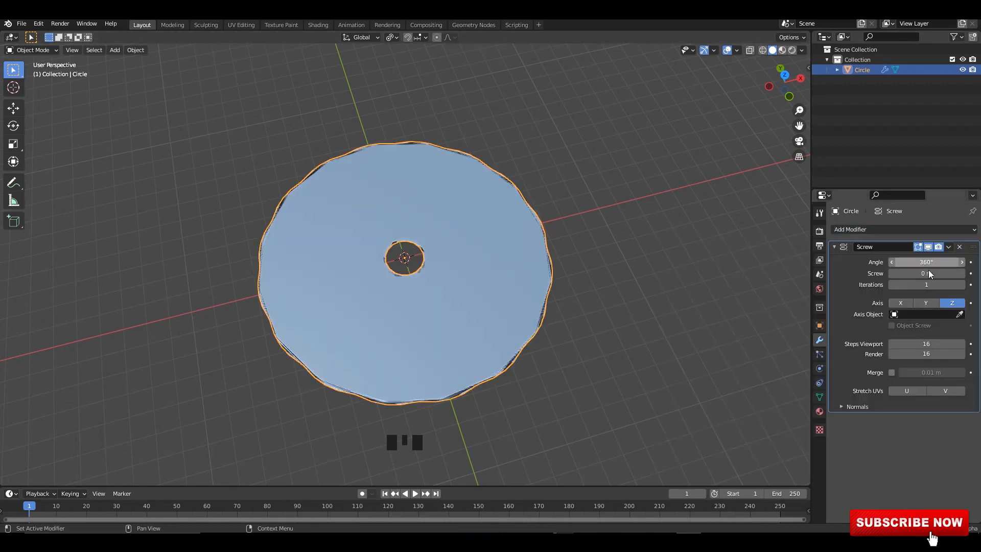
# - Set the modifier's Screw offset to 0.89 m and check the twisted shape in front view
pyautogui.keyDown('shift'); pyautogui.moveTo(928, 274); pyautogui.dragTo(956, 273); pyautogui.keyUp('shift')
pyautogui.scroll(-3, 597, 290)
pyautogui.keyDown('alt'); pyautogui.moveTo(597, 290); pyautogui.dragTo(637, 301, button='middle'); pyautogui.keyUp('alt')
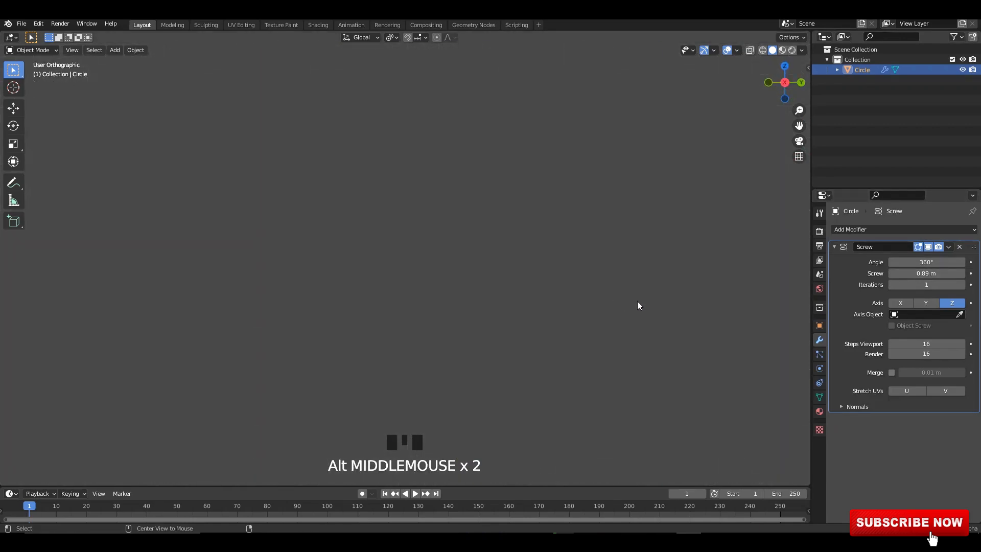
pyautogui.scroll(-6, 546, 318)
pyautogui.scroll(5, 481, 343)
pyautogui.scroll(1, 500, 338)
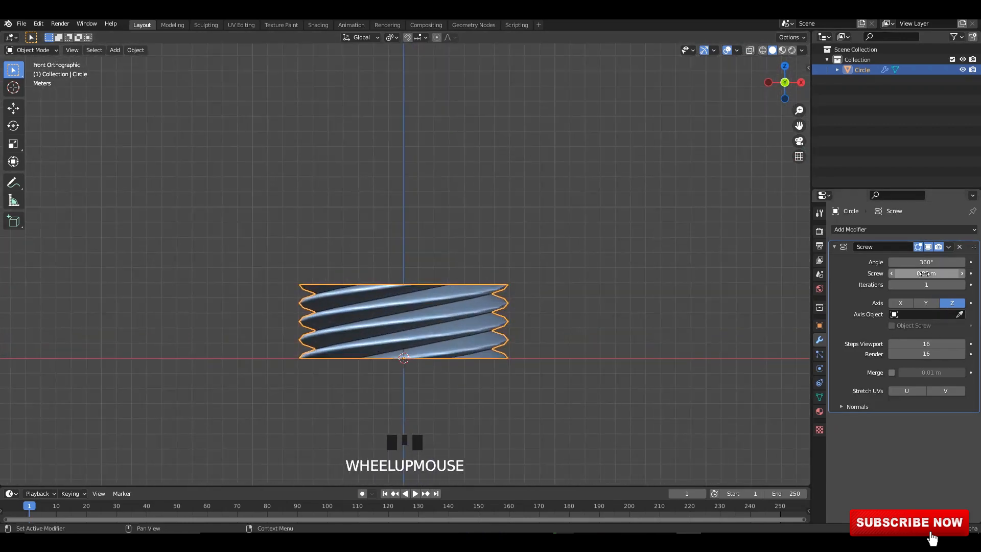
# - Set the Screw modifier's Screw offset to 7.5 m and inspect the stretched twist from several angles
pyautogui.moveTo(925, 274); pyautogui.dragTo(951, 274)
pyautogui.scroll(-4, 613, 204)
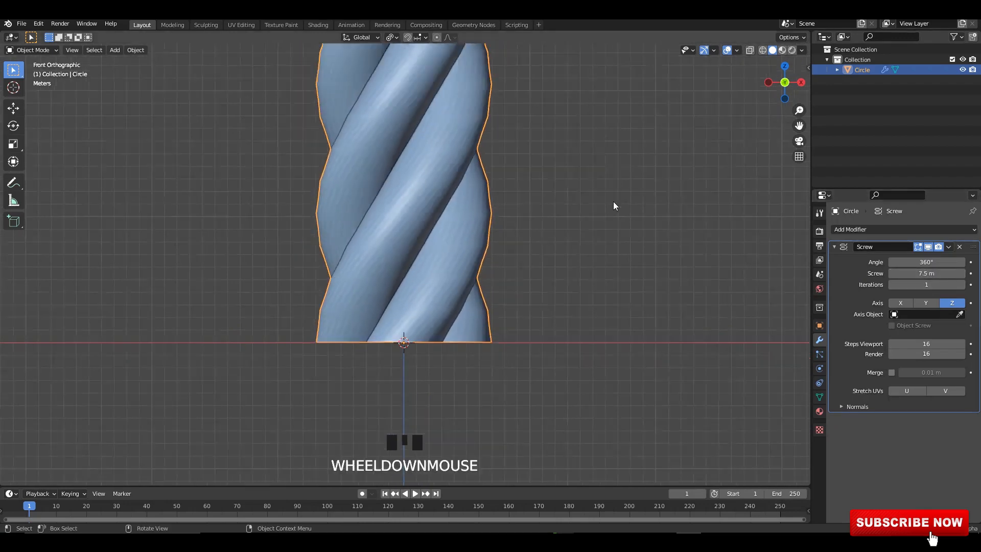
pyautogui.keyDown('shift'); pyautogui.moveTo(613, 204); pyautogui.dragTo(582, 394, button='middle'); pyautogui.keyUp('shift')
pyautogui.click(528, 393)
pyautogui.scroll(2, 437, 266)
pyautogui.click(437, 267)
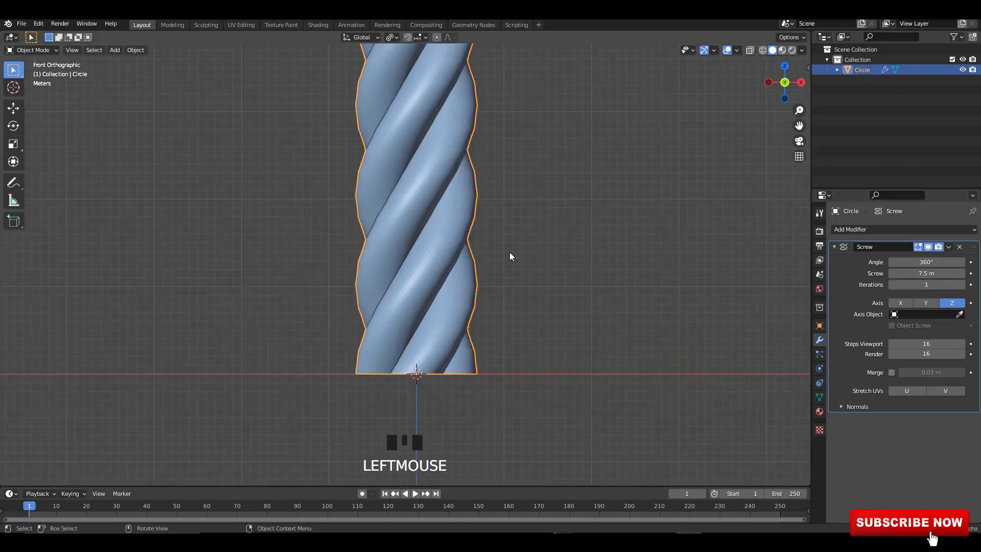
pyautogui.moveTo(510, 256); pyautogui.dragTo(543, 247, button='middle')
pyautogui.click(543, 247)
pyautogui.moveTo(422, 250); pyautogui.dragTo(436, 226, button='middle')
pyautogui.click(442, 253)
pyautogui.click(542, 245)
# - Add an Array modifier to the rope and set its relative offset Z factor to 1
pyautogui.click(835, 247)
pyautogui.click(847, 231)
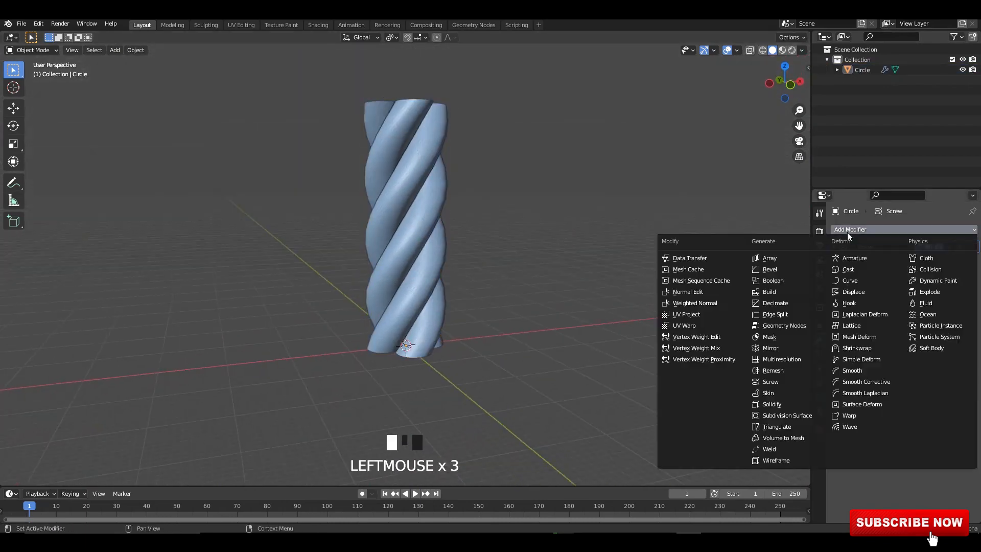
pyautogui.click(785, 259)
pyautogui.scroll(-2, 514, 249)
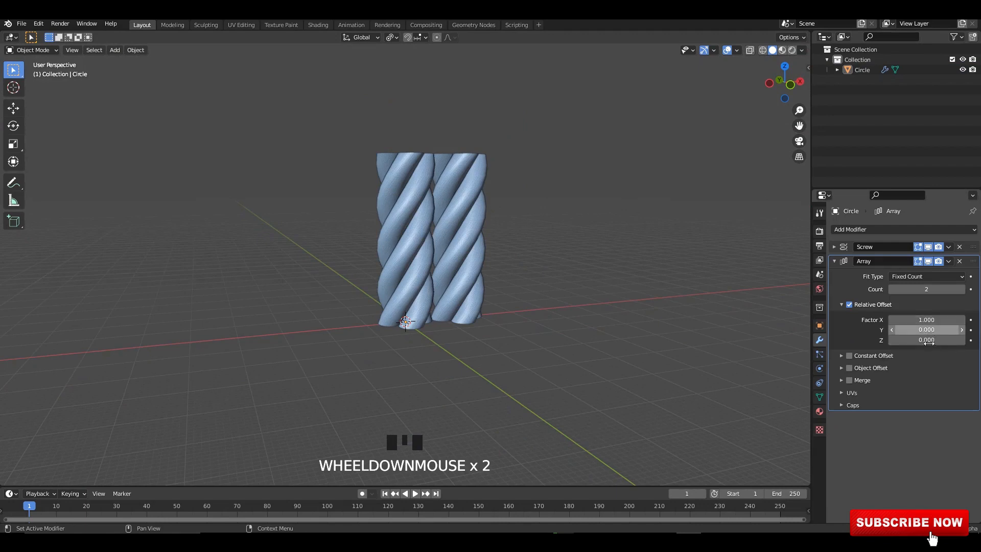
pyautogui.click(924, 339)
pyautogui.write('1')
pyautogui.press('Return')
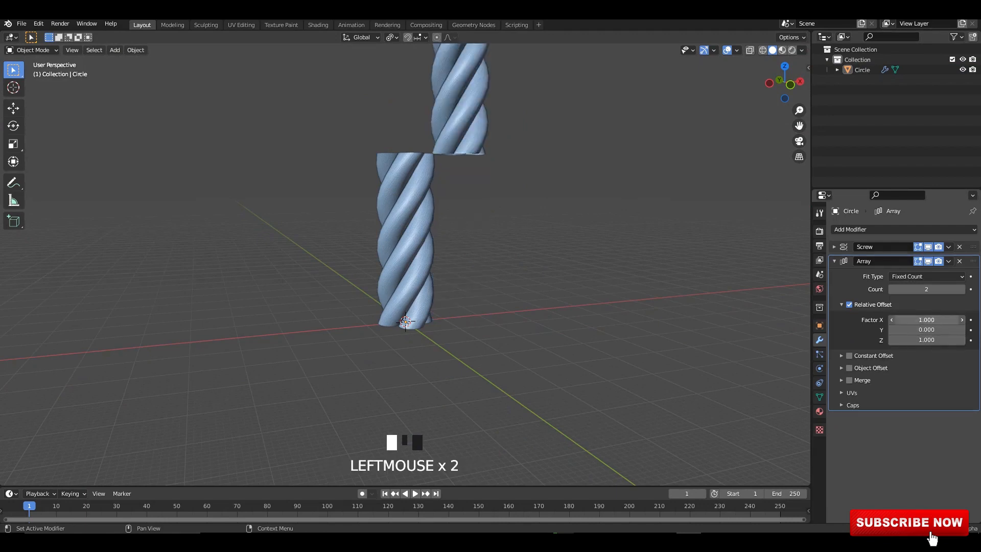
# - Set the Array's relative offset X factor to 0 so the segments stack vertically
pyautogui.click(925, 320)
pyautogui.write('0')
pyautogui.press('Return')
pyautogui.scroll(-3, 473, 215)
pyautogui.moveTo(474, 215); pyautogui.dragTo(422, 226, button='middle')
pyautogui.scroll(4, 434, 226)
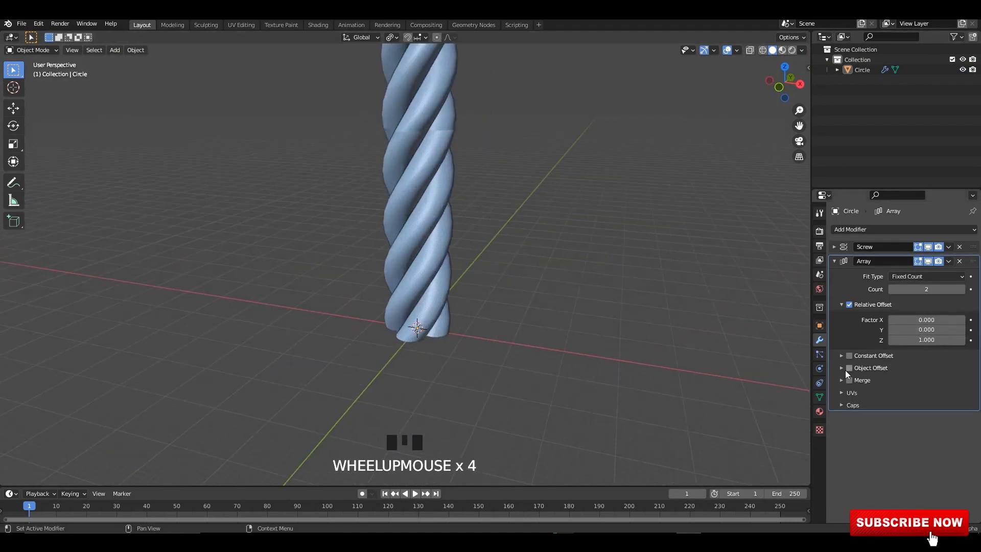
# - Enable Merge on the Array modifier and save the file
pyautogui.moveTo(488, 219); pyautogui.dragTo(568, 278, button='middle')
pyautogui.hotkey('ctrl', 's')
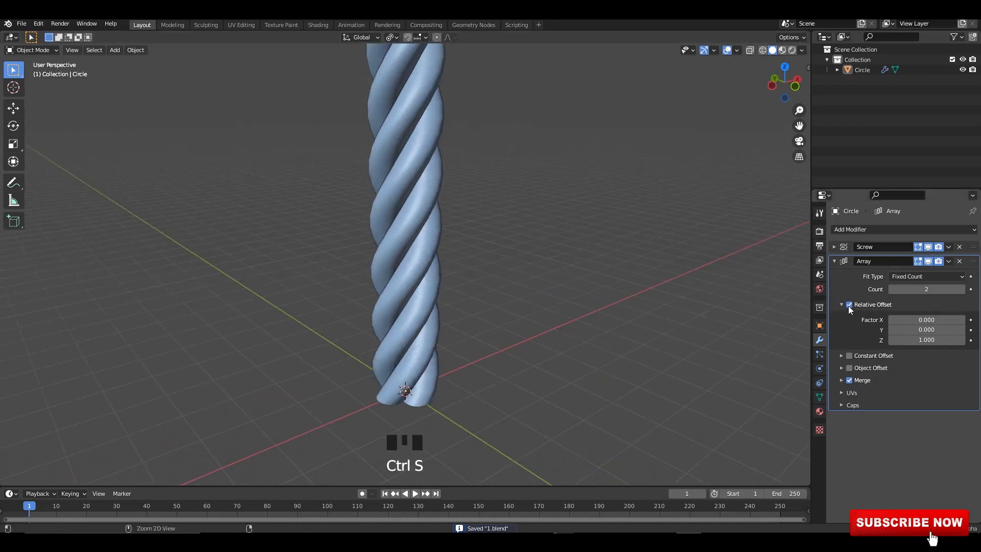
pyautogui.click(835, 262)
pyautogui.moveTo(664, 264); pyautogui.dragTo(269, 228, button='middle')
pyautogui.hotkey('ctrl', 's')
# - Add a Path curve, scale it up twice, the second time by about 7.94, and save the file
pyautogui.hotkey('shift', 'a')
pyautogui.moveTo(269, 228)
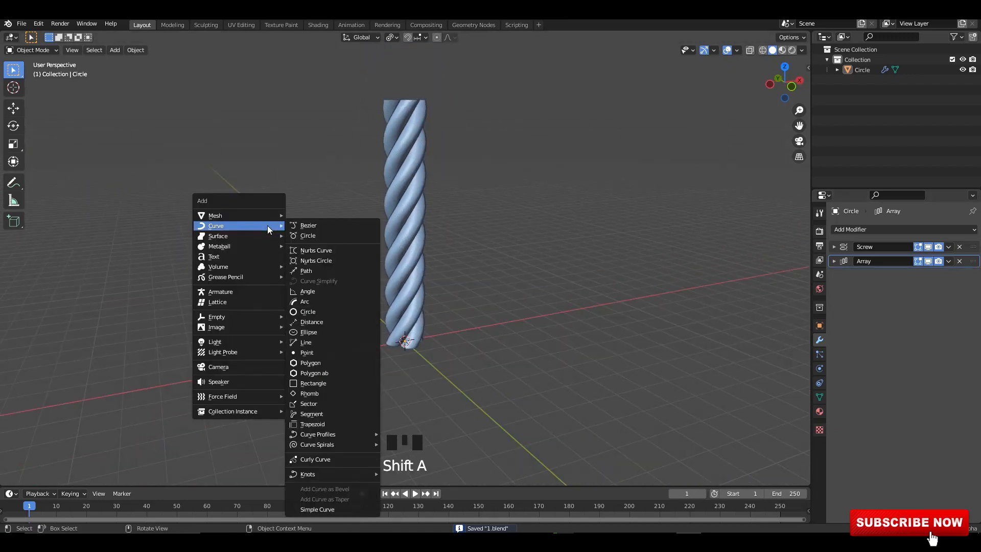
pyautogui.click(307, 272)
pyautogui.moveTo(495, 331)
pyautogui.keyDown('alt'); pyautogui.mouseDown(button='middle')
pyautogui.moveTo(502, 348)
pyautogui.moveTo(490, 327)
pyautogui.mouseUp(button='middle'); pyautogui.keyUp('alt')
pyautogui.press('s')
pyautogui.click(286, 422)
pyautogui.press('s')
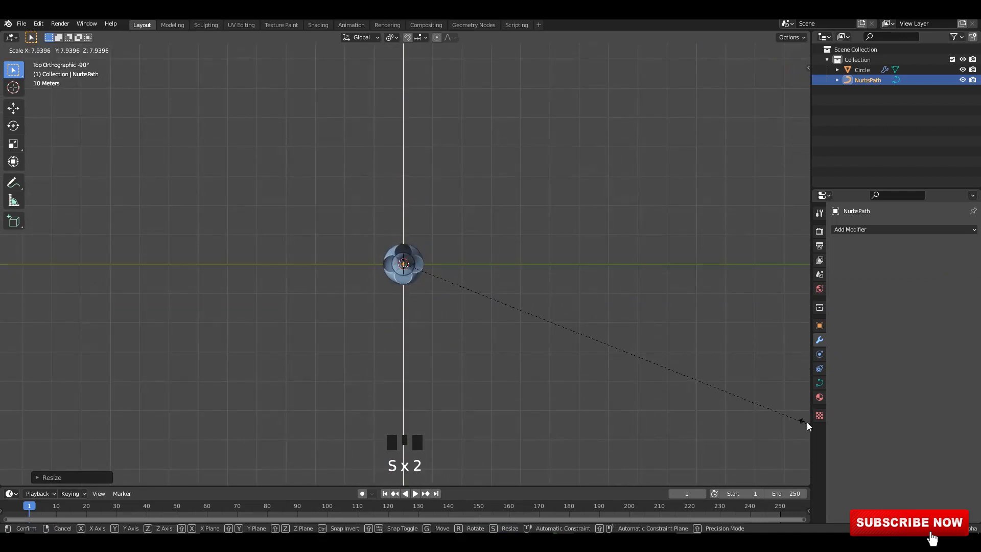
pyautogui.click(809, 425)
pyautogui.moveTo(599, 280); pyautogui.dragTo(440, 283, button='middle')
pyautogui.scroll(-1, 512, 280)
pyautogui.scroll(1, 440, 284)
pyautogui.hotkey('ctrl', 's')
# - Select the rope and set its Array modifier's count to 4
pyautogui.click(419, 280)
pyautogui.scroll(3, 418, 280)
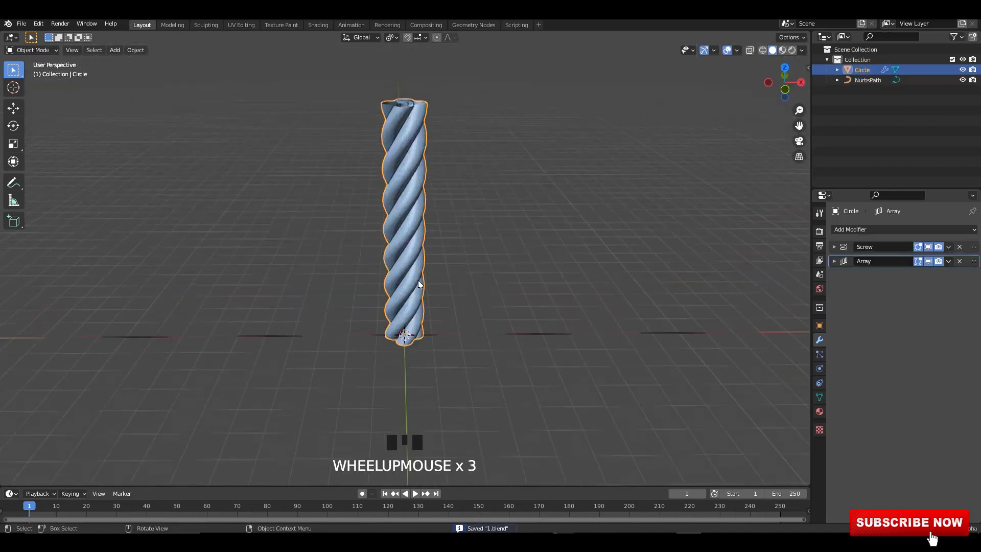
pyautogui.click(833, 261)
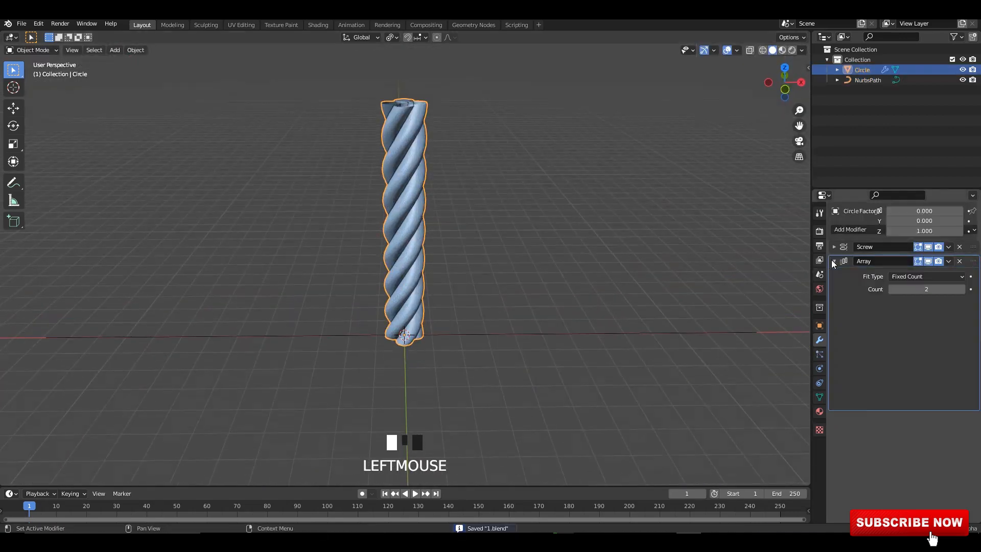
pyautogui.click(962, 289)
pyautogui.click(962, 289)
pyautogui.moveTo(745, 302); pyautogui.dragTo(445, 267, button='middle')
pyautogui.scroll(2, 566, 354)
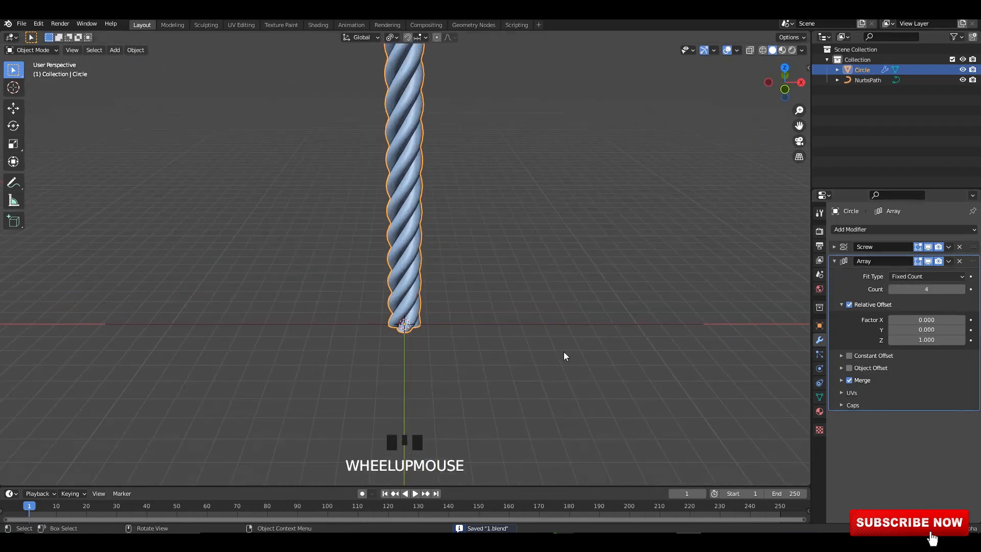
# - Add a Curve modifier to the rope with NurbsPath as curve object and Z as deform axis
pyautogui.click(835, 262)
pyautogui.click(867, 230)
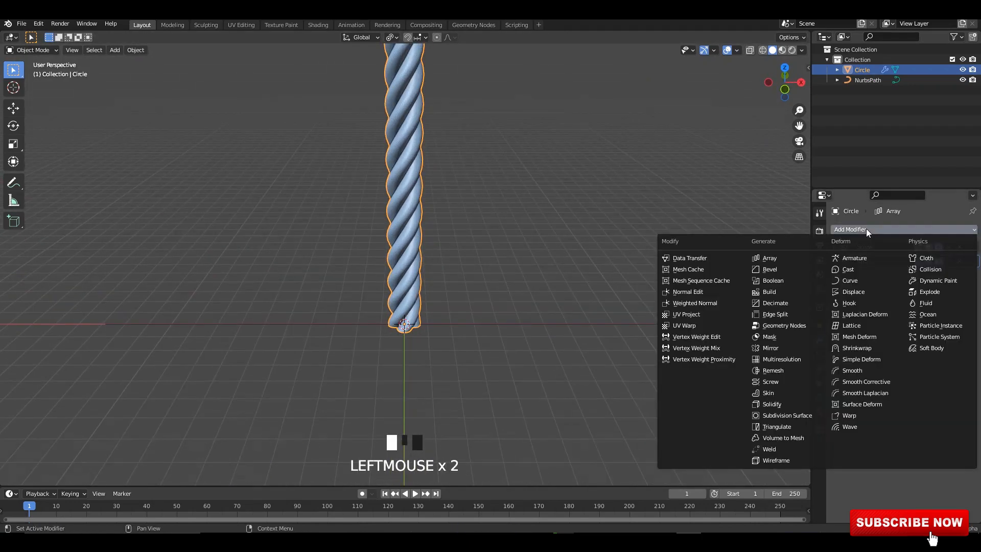
pyautogui.click(852, 281)
pyautogui.click(901, 292)
pyautogui.click(919, 305)
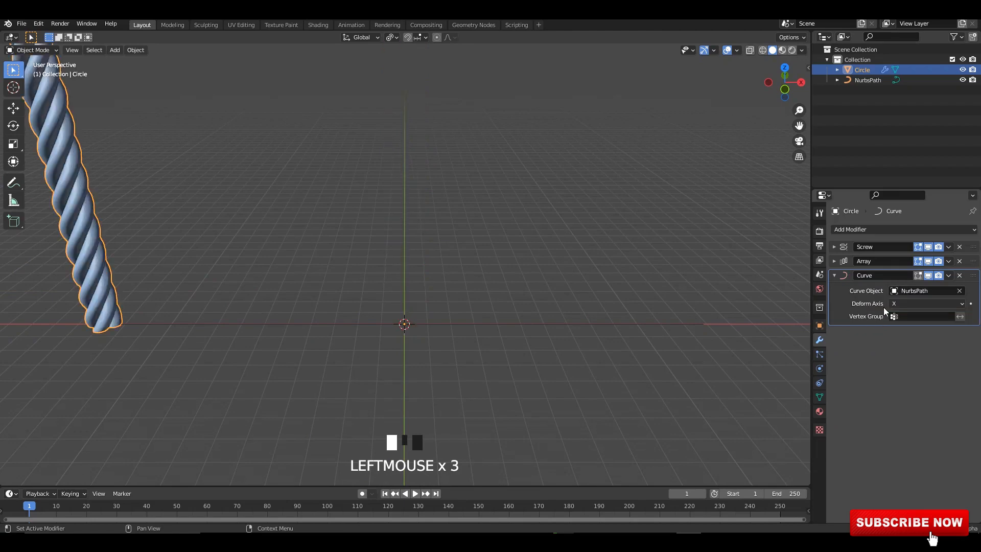
pyautogui.keyDown('ctrl'); pyautogui.scroll(-2, 916, 303); pyautogui.keyUp('ctrl')
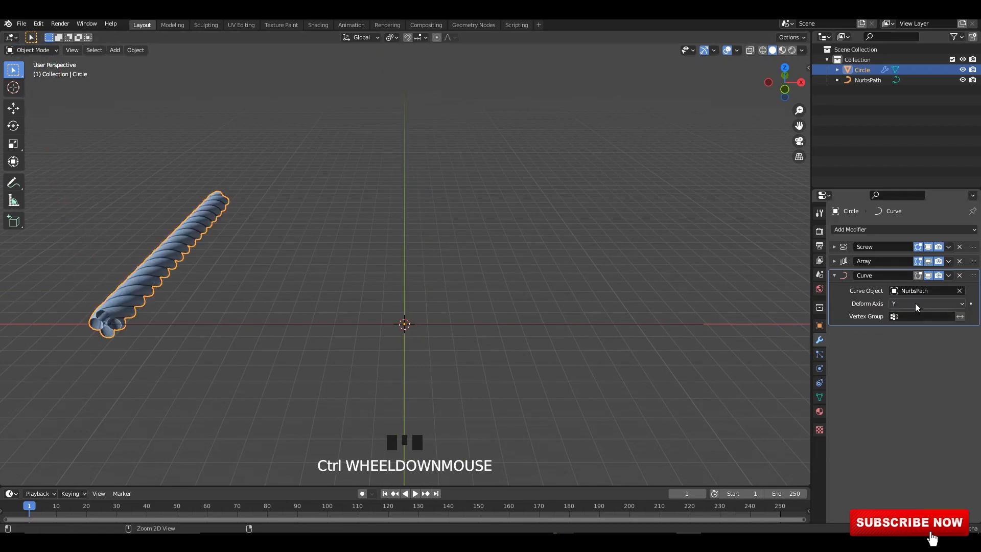
pyautogui.keyDown('ctrl'); pyautogui.scroll(-1, 915, 302); pyautogui.keyUp('ctrl')
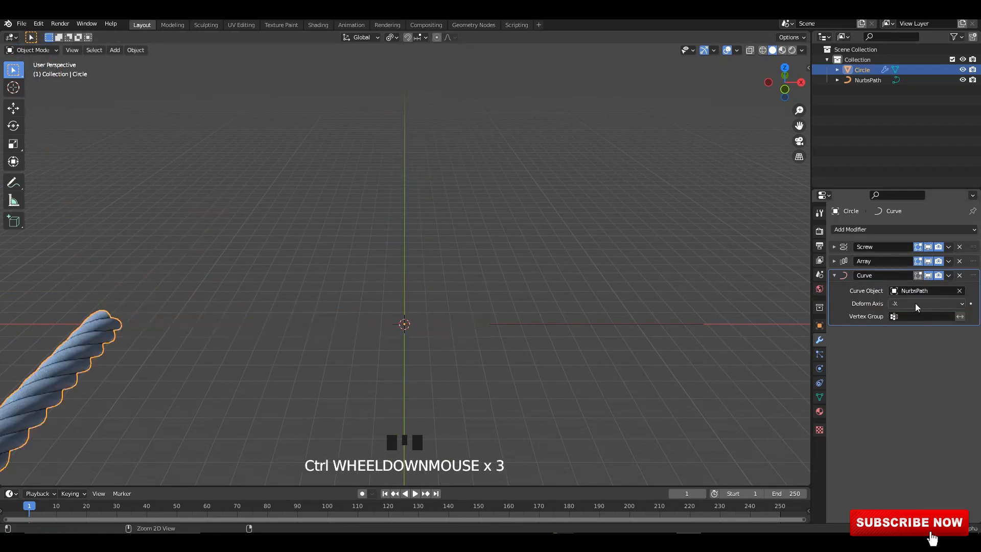
pyautogui.keyDown('ctrl'); pyautogui.scroll(1, 915, 302); pyautogui.keyUp('ctrl')
pyautogui.click(835, 275)
# - Set the Array's fit type to Fit Curve and choose NurbsPath as its curve
pyautogui.click(835, 261)
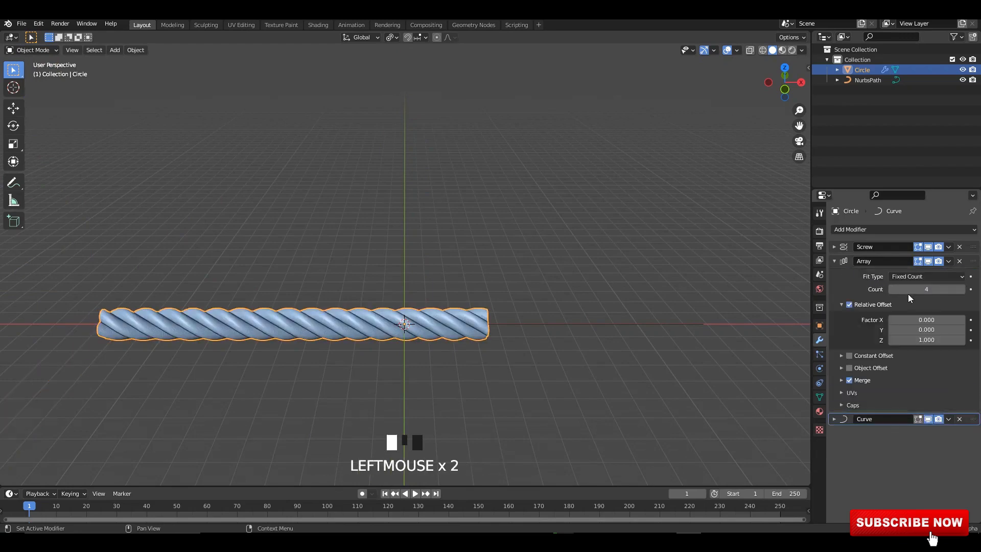
pyautogui.click(912, 276)
pyautogui.click(915, 309)
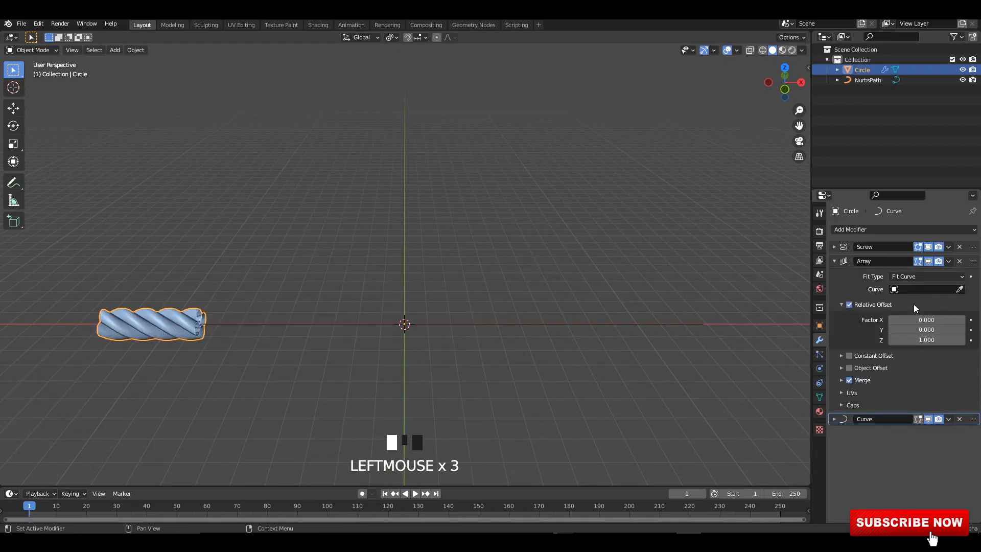
pyautogui.click(910, 290)
pyautogui.click(909, 305)
pyautogui.moveTo(584, 287); pyautogui.dragTo(480, 379, button='middle')
pyautogui.scroll(-3, 569, 317)
# - Apply the object transform to the rope in X-ray view, repeating the operation near its far end
pyautogui.hotkey('alt', 'z')
pyautogui.click(615, 314)
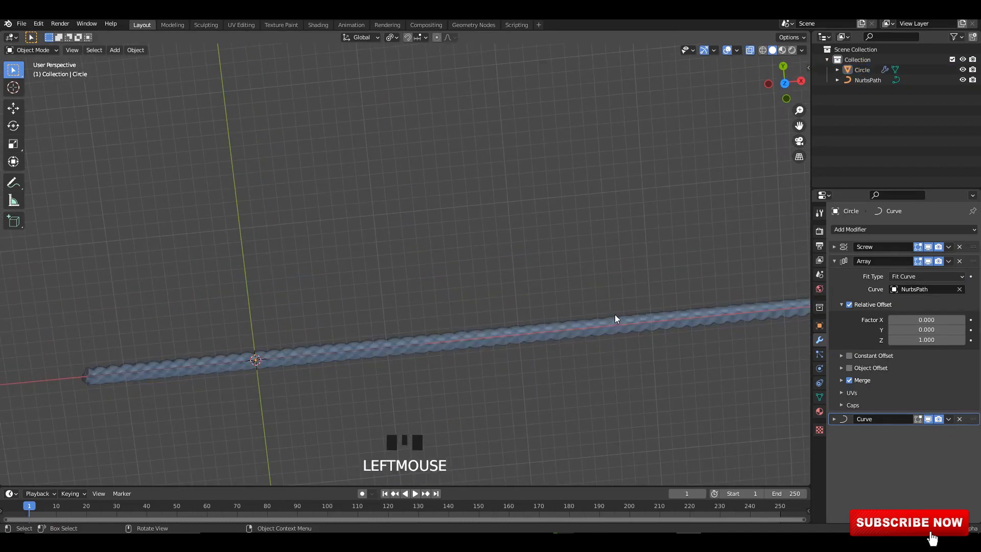
pyautogui.click(611, 327)
pyautogui.hotkey('ctrl', 'a')
pyautogui.click(611, 328)
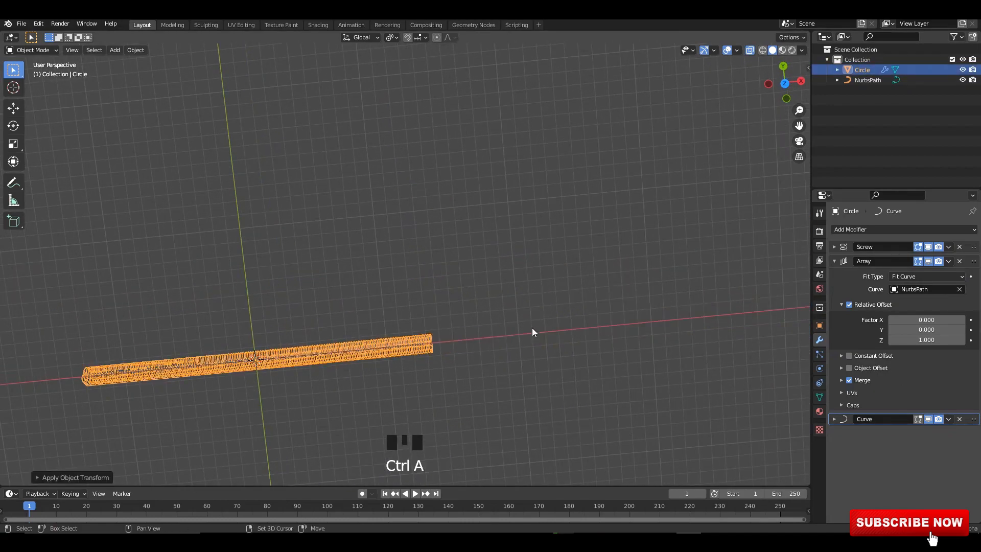
pyautogui.hotkey('alt', 'z')
pyautogui.keyDown('shift'); pyautogui.moveTo(531, 347); pyautogui.dragTo(566, 271, button='middle'); pyautogui.keyUp('shift')
pyautogui.click(566, 271)
pyautogui.hotkey('alt', 'z')
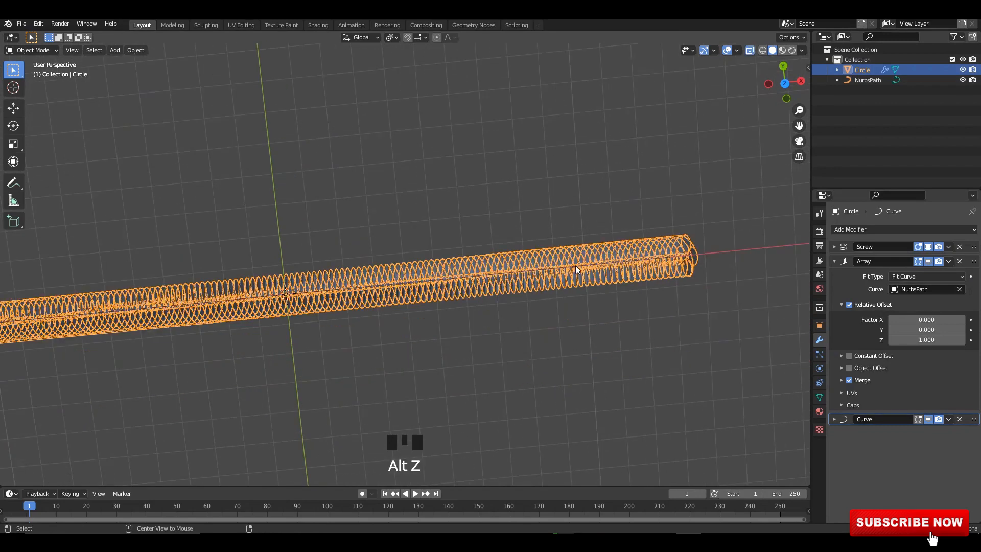
pyautogui.click(578, 267)
pyautogui.hotkey('ctrl', 'a')
pyautogui.click(581, 265)
pyautogui.scroll(-11, 562, 273)
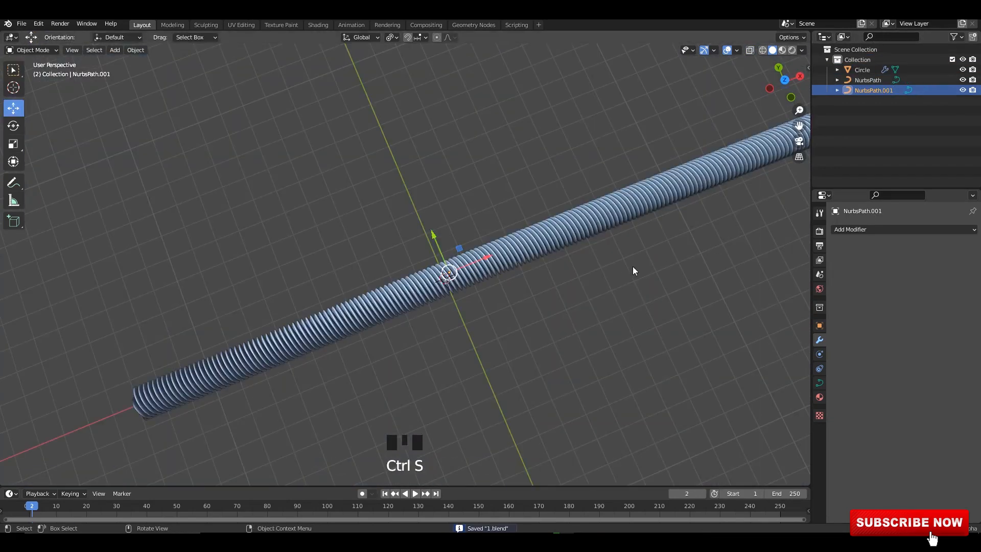
# - Select the rope and set its Screw offset to 3 m, followed by 30 m, saving the file
pyautogui.keyDown('shift'); pyautogui.moveTo(633, 270); pyautogui.dragTo(637, 244, button='middle'); pyautogui.keyUp('shift')
pyautogui.click(590, 233)
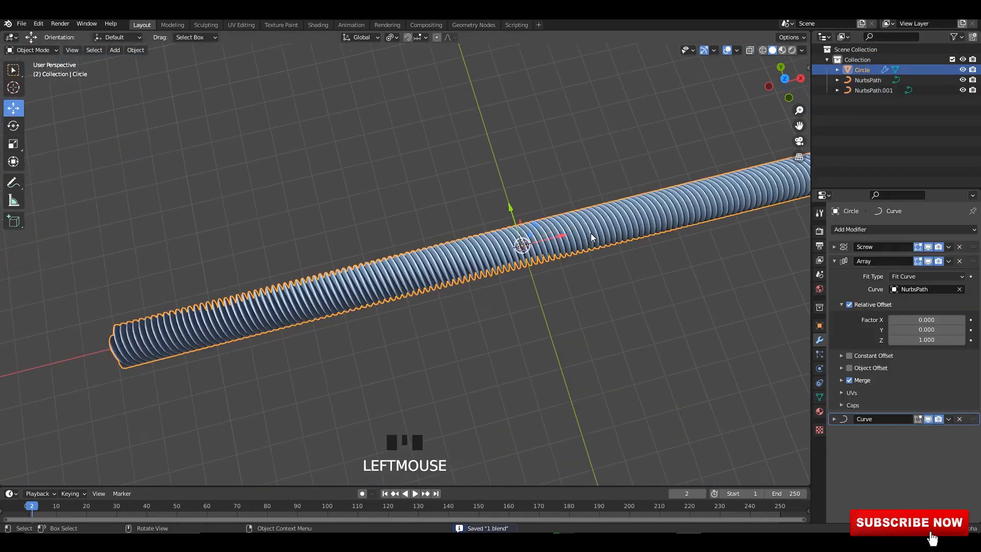
pyautogui.hotkey('ctrl', 's')
pyautogui.click(834, 261)
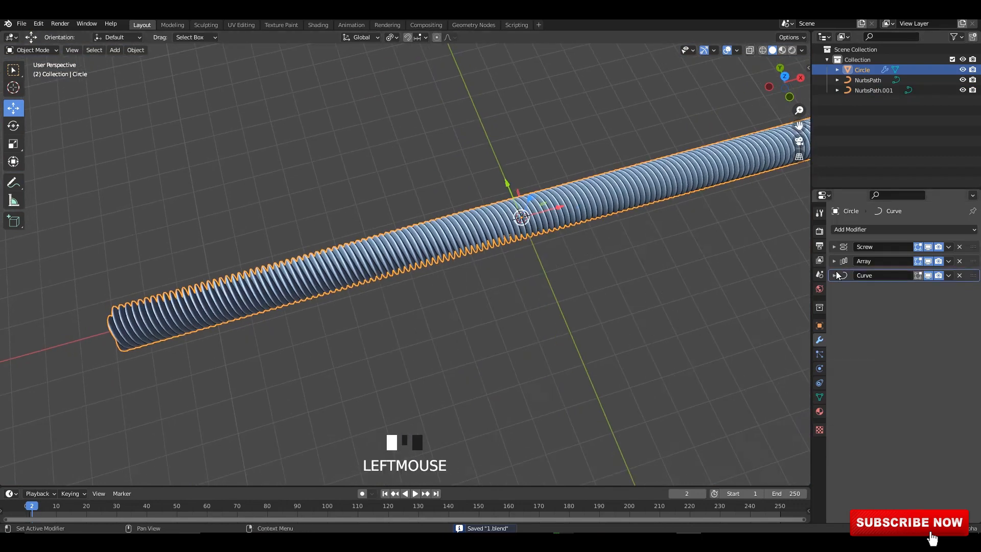
pyautogui.click(834, 247)
pyautogui.moveTo(927, 274); pyautogui.dragTo(966, 274)
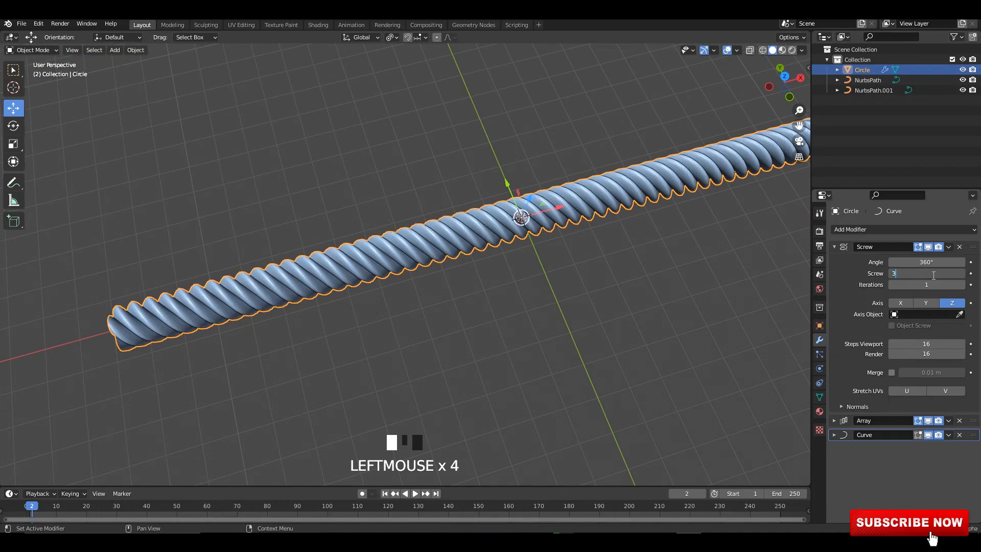
pyautogui.press('Return')
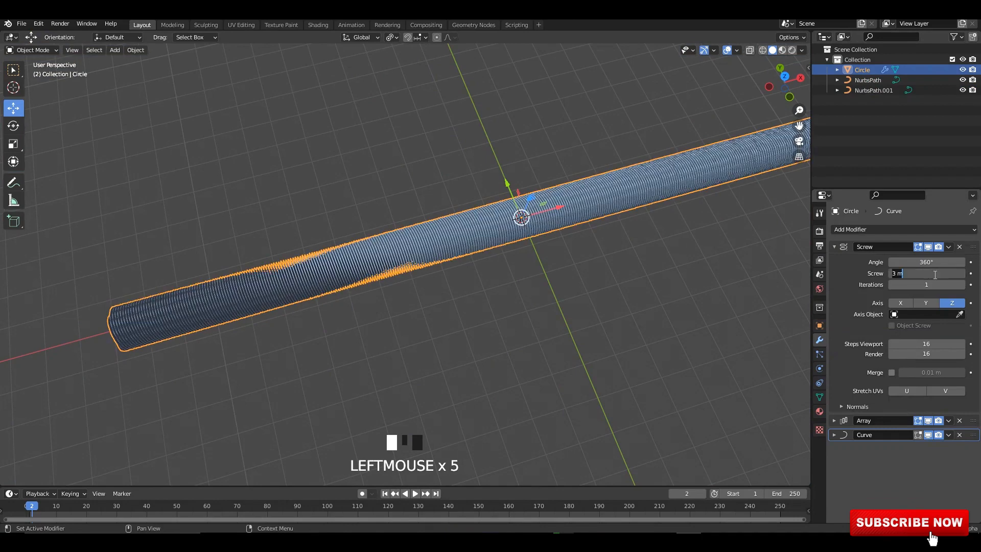
pyautogui.write('0')
pyautogui.press('Return')
pyautogui.moveTo(627, 249); pyautogui.dragTo(424, 192, button='middle')
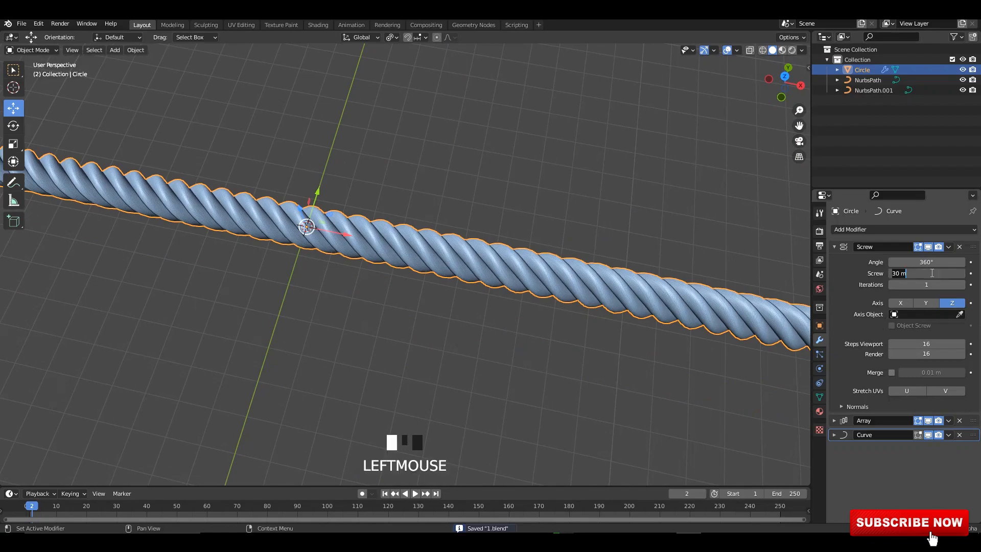
# - Try Screw offsets of 50 m and 40 m to compare the rope's twist
pyautogui.press('Return')
pyautogui.scroll(-3, 437, 177)
pyautogui.moveTo(436, 177); pyautogui.dragTo(610, 281, button='middle')
pyautogui.scroll(-2, 457, 217)
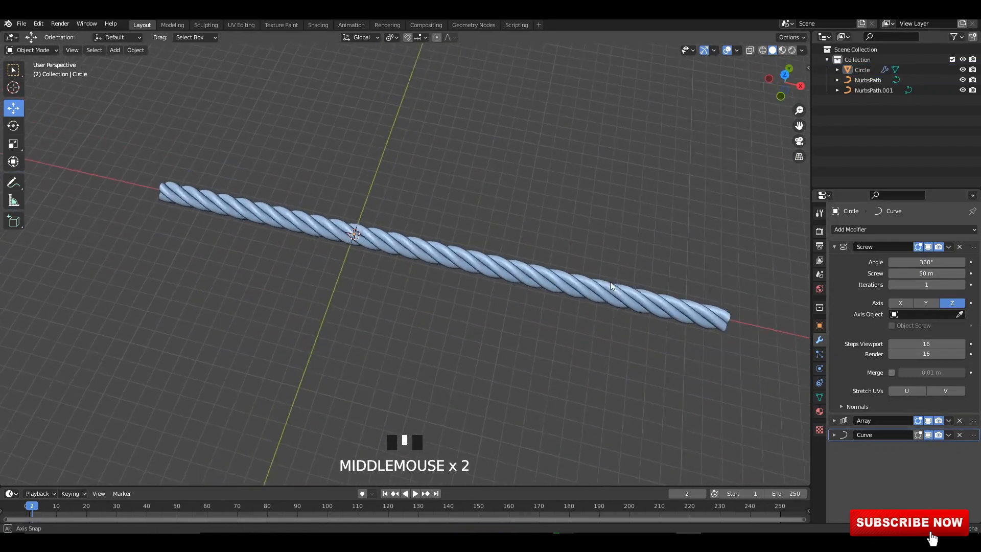
pyautogui.scroll(1, 611, 282)
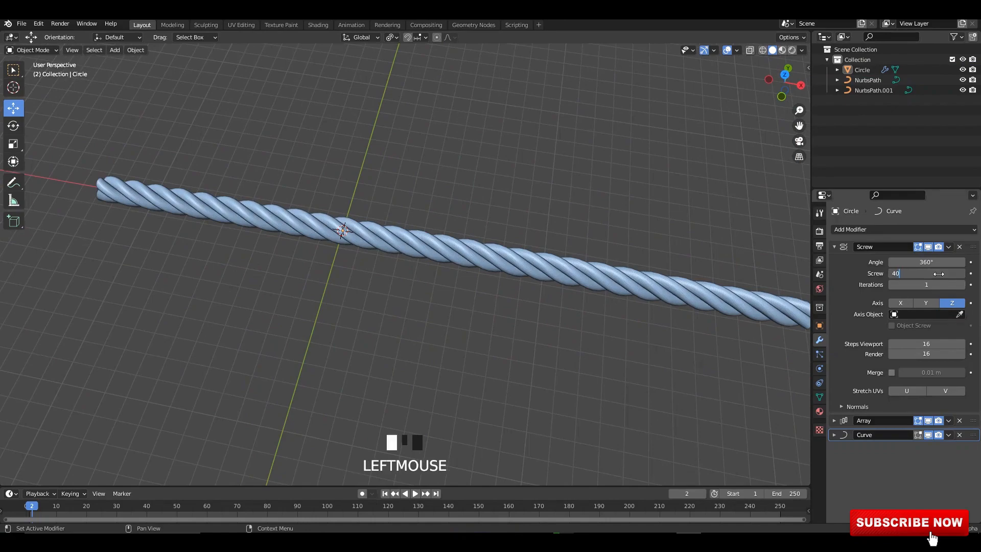
pyautogui.press('Return')
pyautogui.moveTo(573, 299); pyautogui.dragTo(584, 304, button='middle')
pyautogui.scroll(3, 503, 264)
pyautogui.moveTo(504, 265); pyautogui.dragTo(420, 276, button='middle')
pyautogui.hotkey('ctrl', 's')
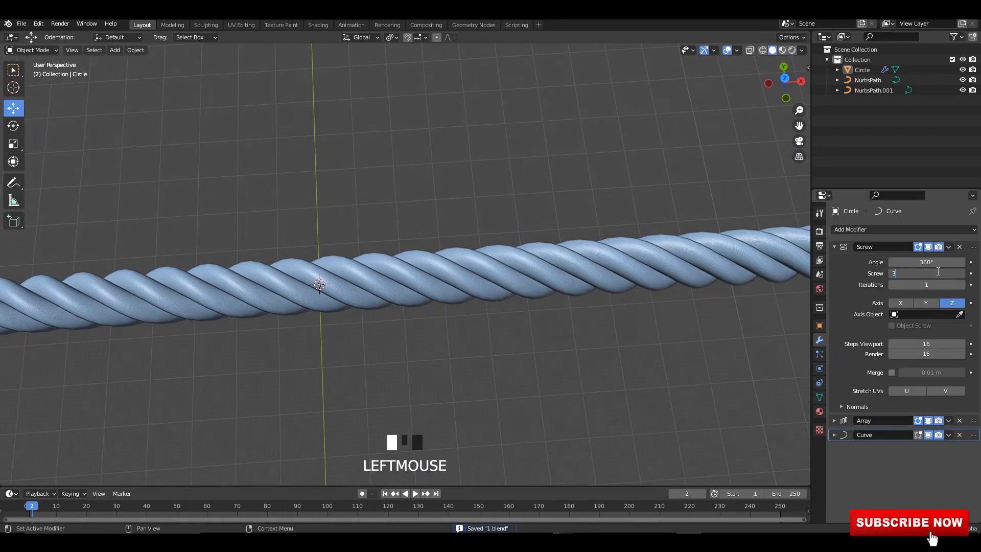
# - Lower the rope's Screw offset for a tighter twist and review the modifier stack in top view
pyautogui.press('Return')
pyautogui.scroll(-4, 506, 187)
pyautogui.keyDown('alt'); pyautogui.moveTo(506, 188); pyautogui.dragTo(537, 204, button='middle'); pyautogui.keyUp('alt')
pyautogui.keyDown('alt'); pyautogui.moveTo(537, 205); pyautogui.dragTo(581, 201, button='middle'); pyautogui.keyUp('alt')
pyautogui.click(835, 246)
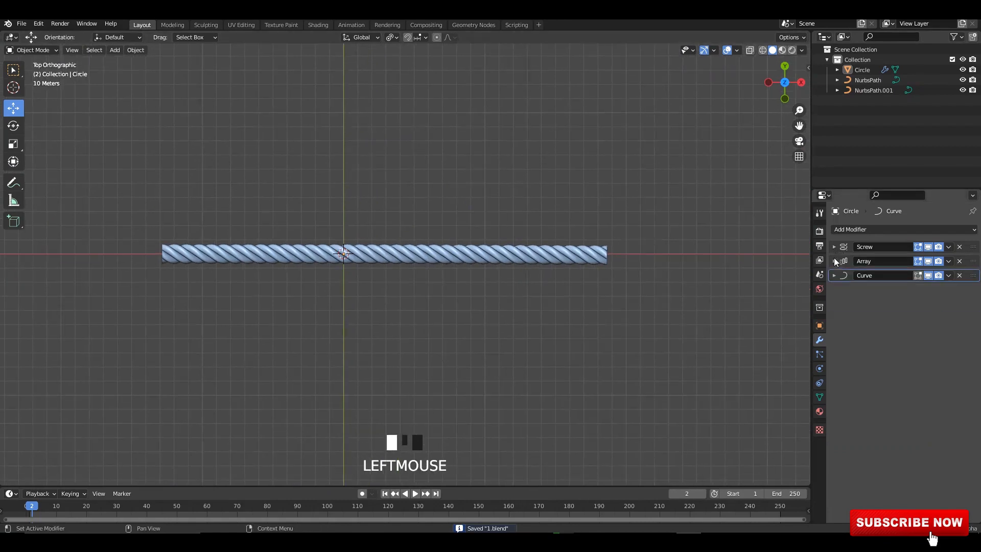
pyautogui.click(834, 262)
pyautogui.click(834, 262)
pyautogui.click(833, 276)
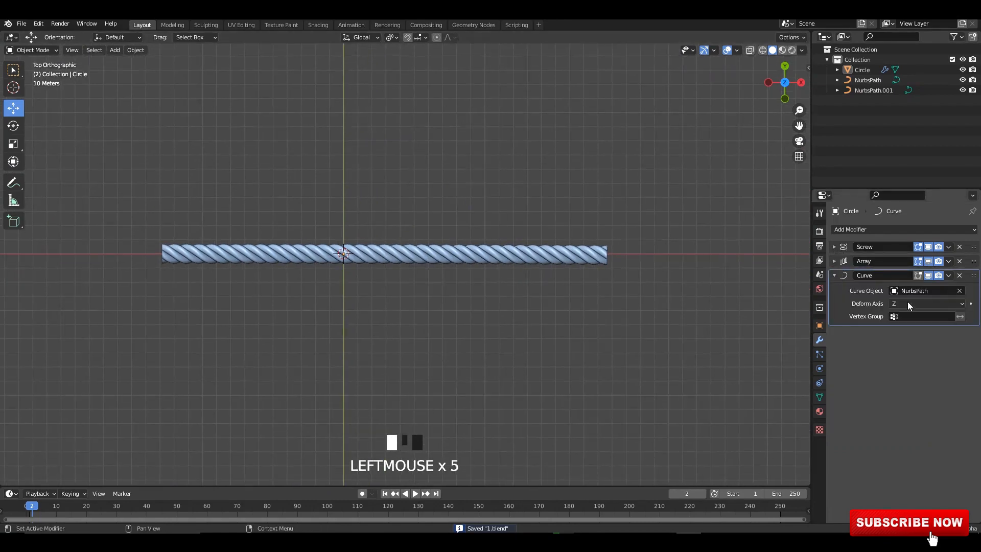
pyautogui.click(834, 276)
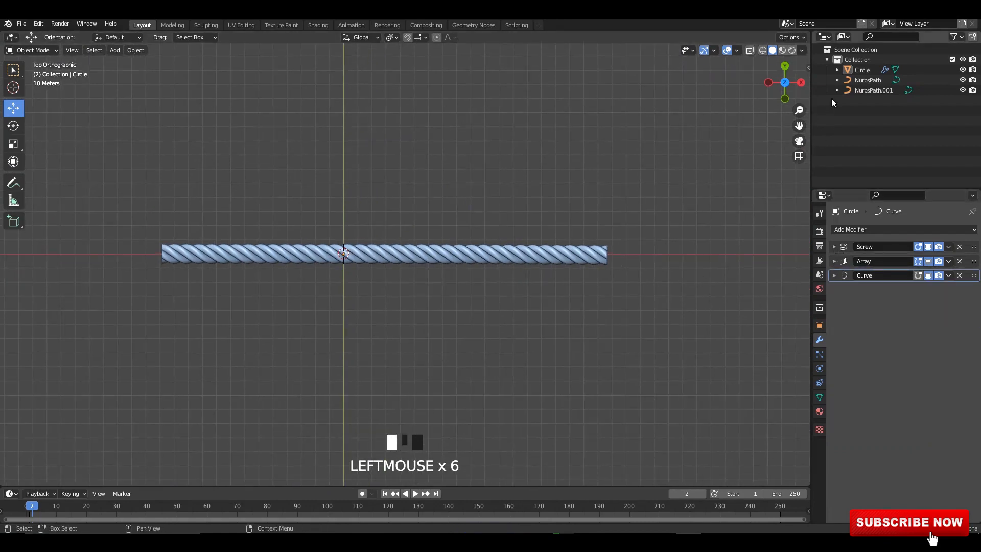
# - Select the extra path NurbsPath.001, check it in Edit Mode and delete it from the scene
pyautogui.click(874, 90)
pyautogui.press('Tab')
pyautogui.hotkey('alt', 'z')
pyautogui.hotkey('alt', 'z')
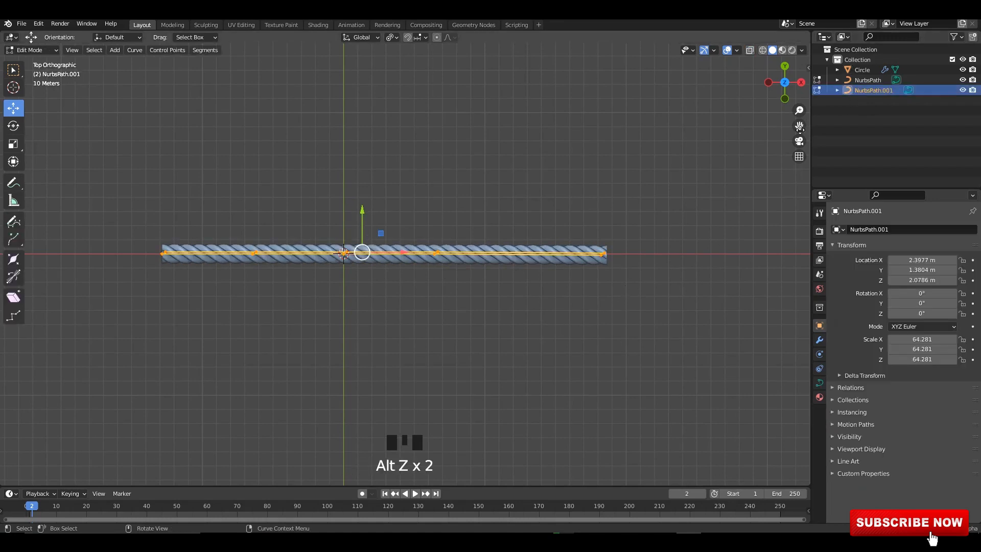
pyautogui.press('Tab')
pyautogui.press('Delete')
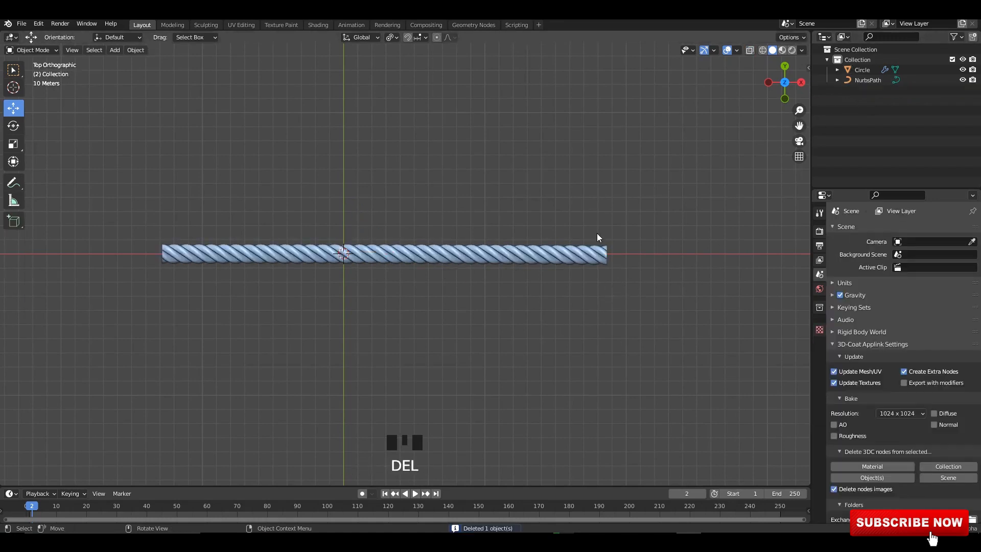
# - Select NurbsPath, make the rope see-through and open the path in Edit Mode
pyautogui.click(584, 261)
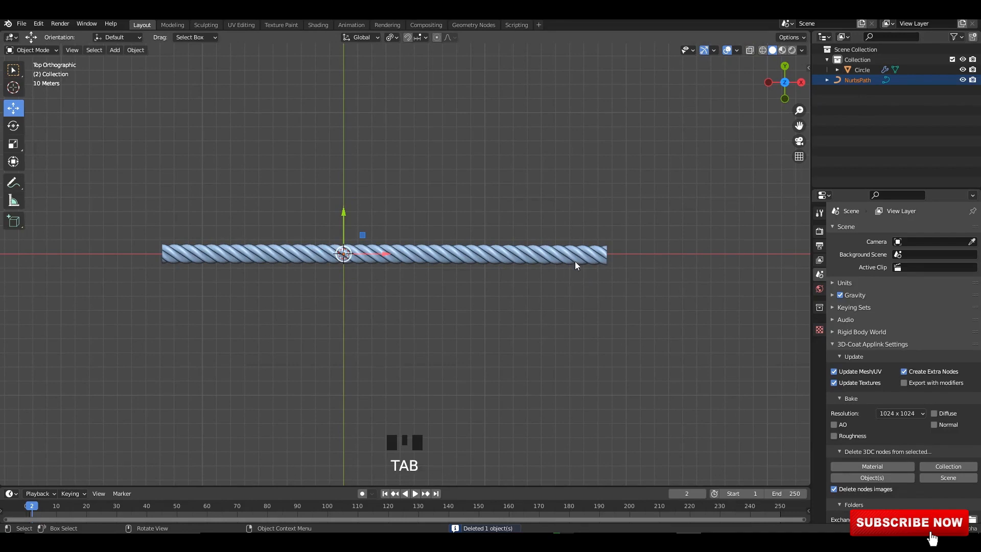
pyautogui.hotkey('alt', 'z')
pyautogui.click(591, 254)
pyautogui.click(592, 254)
pyautogui.press('Tab')
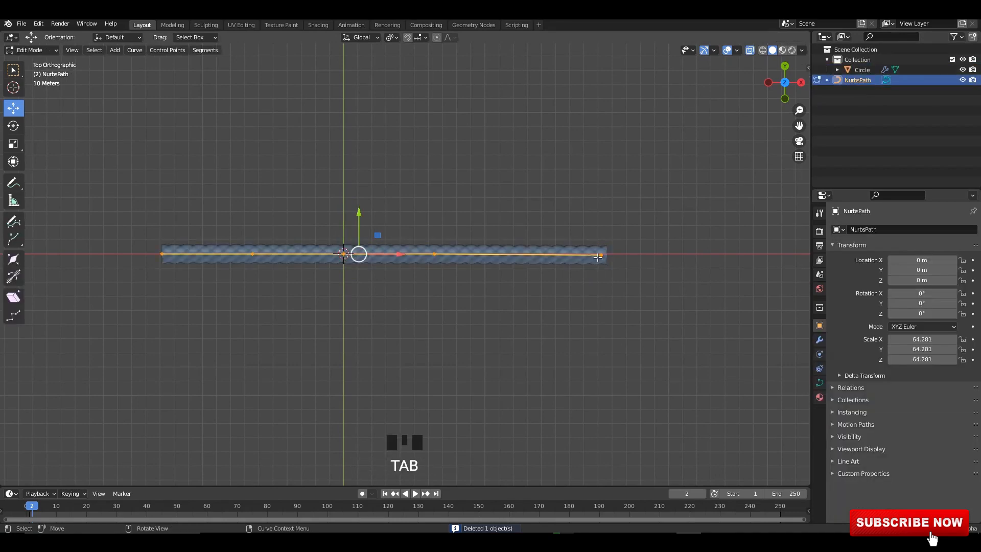
# - Move the path's far end control point up and inward to bend the rope, undoing a further trial move
pyautogui.moveTo(637, 222); pyautogui.dragTo(576, 300)
pyautogui.moveTo(600, 254); pyautogui.dragTo(493, 187)
pyautogui.scroll(2, 490, 196)
pyautogui.hotkey('alt', 'z')
pyautogui.keyDown('shift'); pyautogui.moveTo(552, 286); pyautogui.dragTo(555, 260, button='middle'); pyautogui.keyUp('shift')
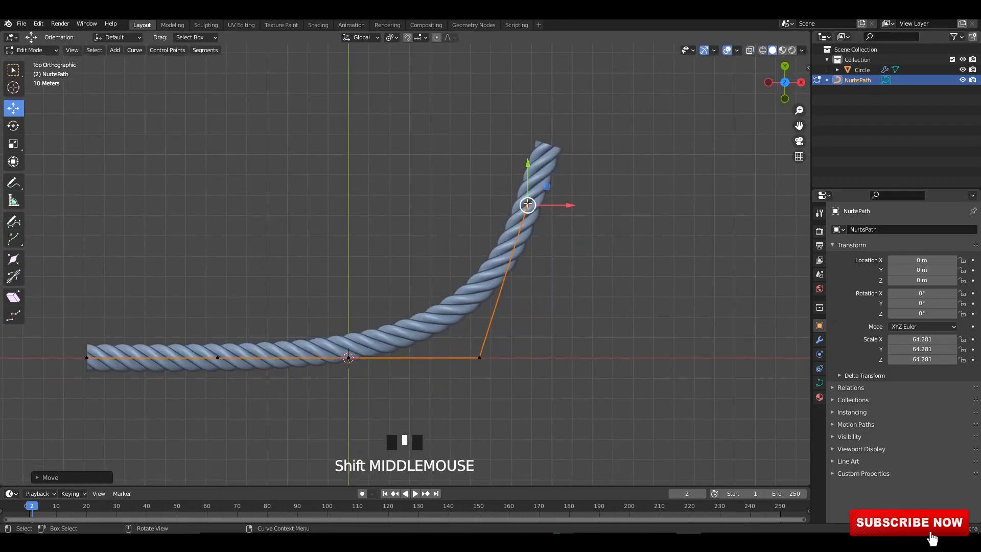
pyautogui.moveTo(563, 262); pyautogui.dragTo(320, 155)
pyautogui.hotkey('ctrl', 'z')
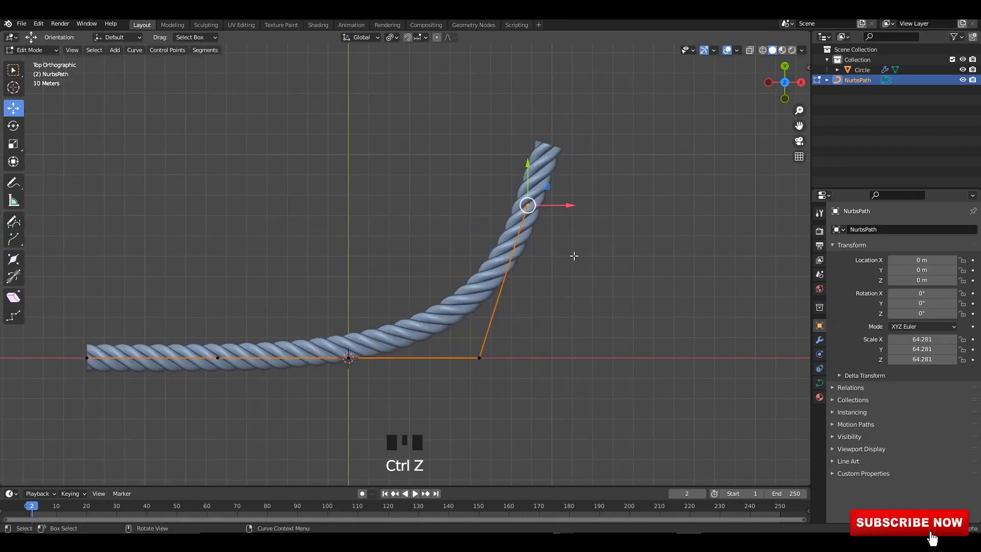
# - Move the end point outward along X and extrude further control points to curl the rope into a large loop
pyautogui.keyDown('shift'); pyautogui.moveTo(536, 247); pyautogui.dragTo(528, 357, button='middle'); pyautogui.keyUp('shift')
pyautogui.scroll(-2, 524, 289)
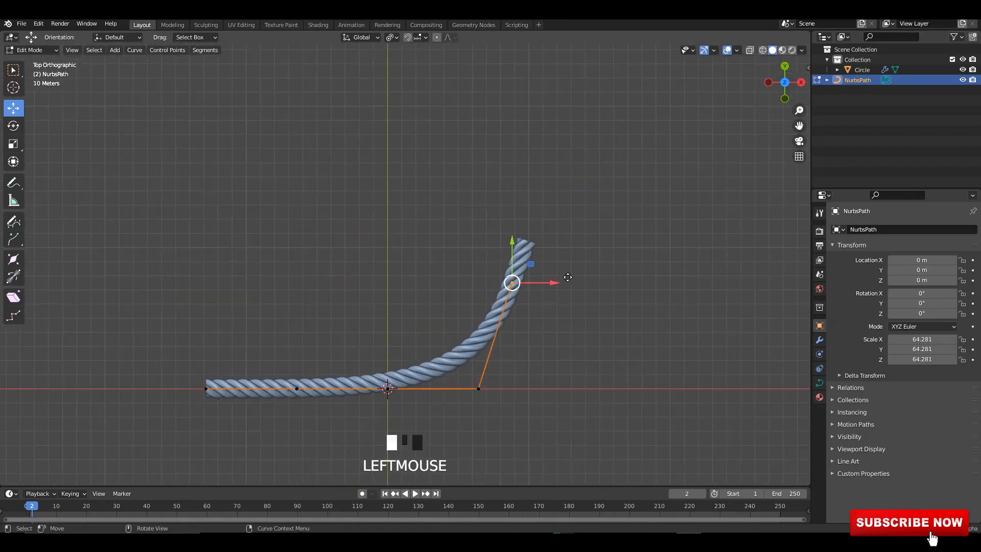
pyautogui.moveTo(512, 282); pyautogui.dragTo(574, 284)
pyautogui.press('e')
pyautogui.click(441, 126)
pyautogui.press('e')
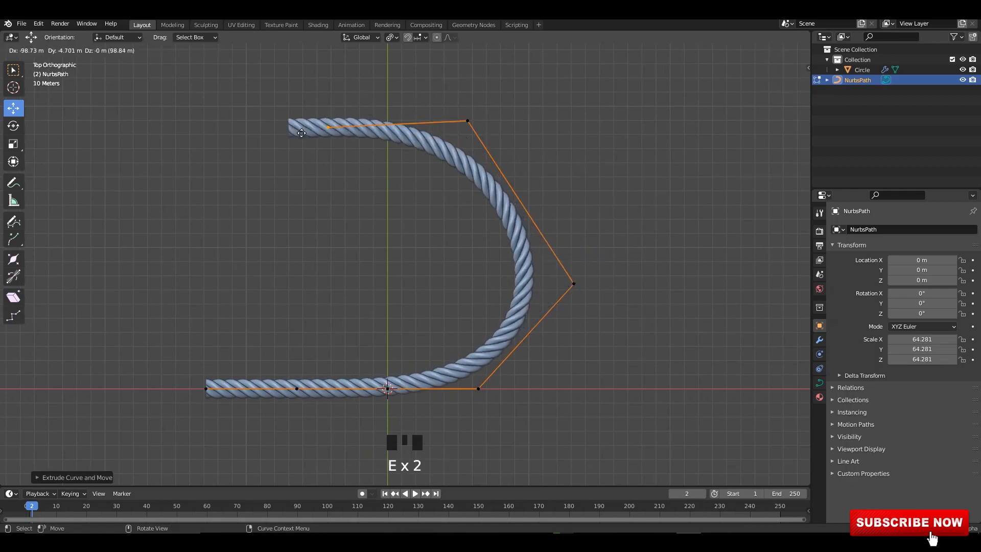
pyautogui.press('e')
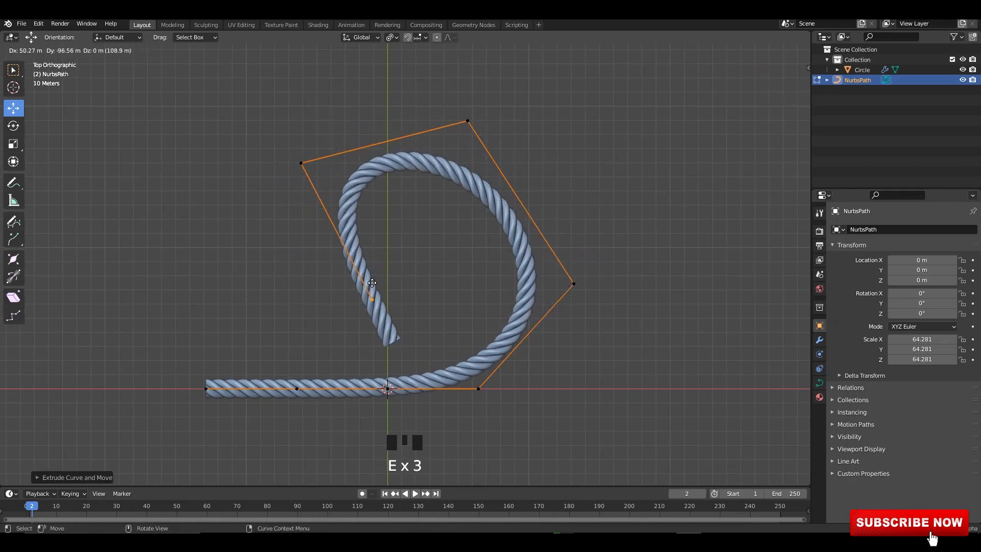
pyautogui.press('e')
# - Extrude the path's end beneath the starting strand and turn it back up around the loop's outer side
pyautogui.moveTo(441, 322); pyautogui.dragTo(411, 234, button='middle')
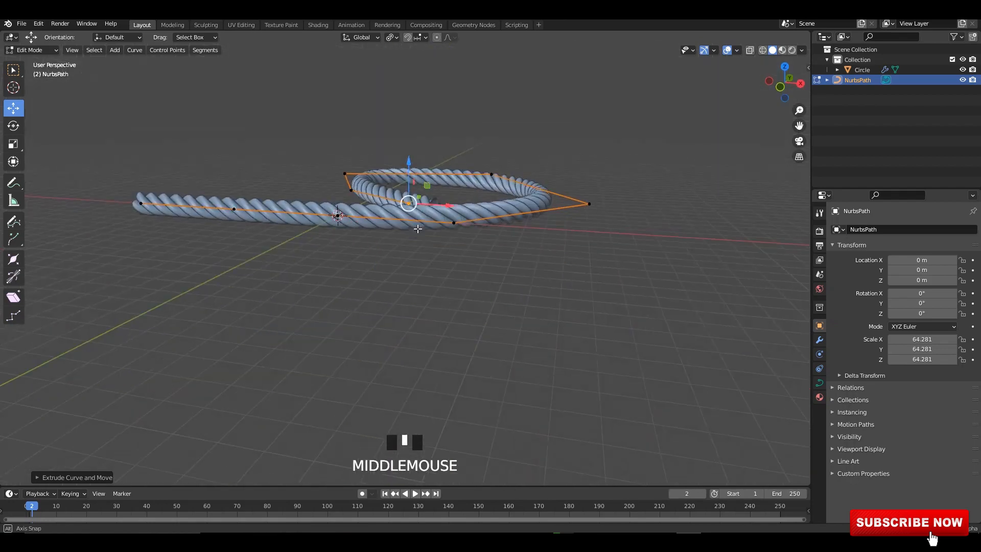
pyautogui.press('e')
pyautogui.click(508, 295)
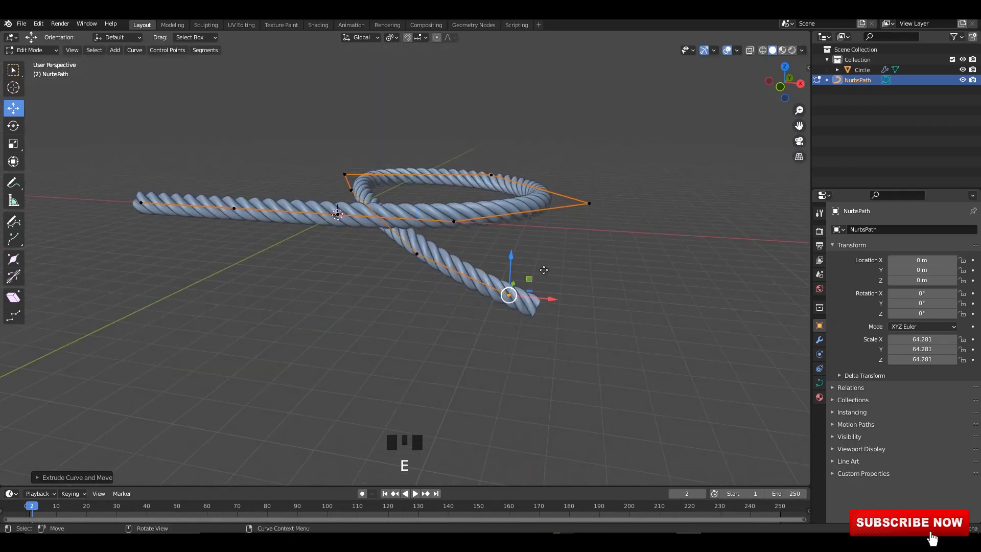
pyautogui.moveTo(557, 229); pyautogui.dragTo(579, 288, button='middle')
pyautogui.press('e')
pyautogui.moveTo(553, 276); pyautogui.dragTo(574, 297)
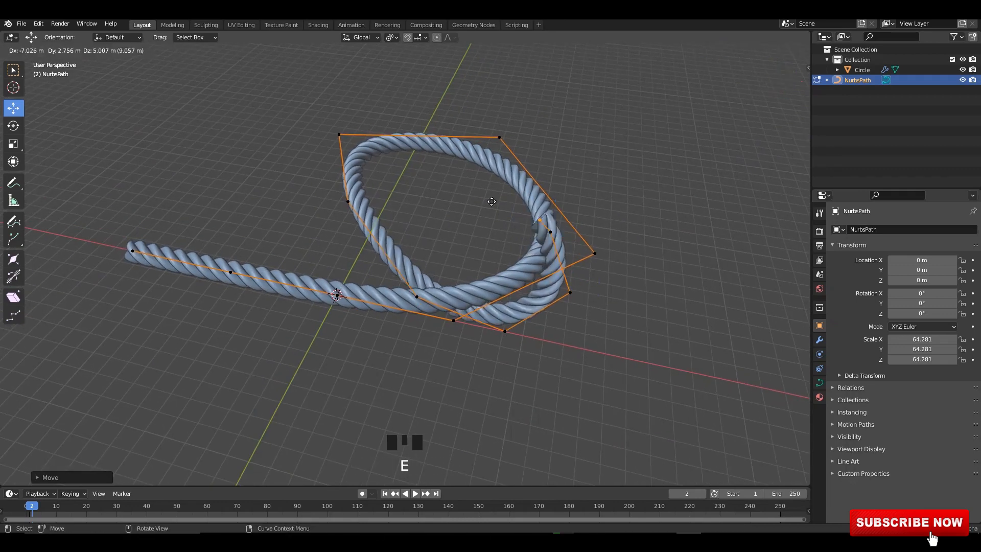
# - Extrude more control points to wrap the rope over the strand and pass its end down through the loop
pyautogui.moveTo(513, 204); pyautogui.dragTo(368, 220, button='middle')
pyautogui.press('e')
pyautogui.click(381, 259)
pyautogui.scroll(-2, 382, 260)
pyautogui.press('e')
pyautogui.moveTo(401, 323); pyautogui.dragTo(436, 290, button='middle')
pyautogui.click(396, 320)
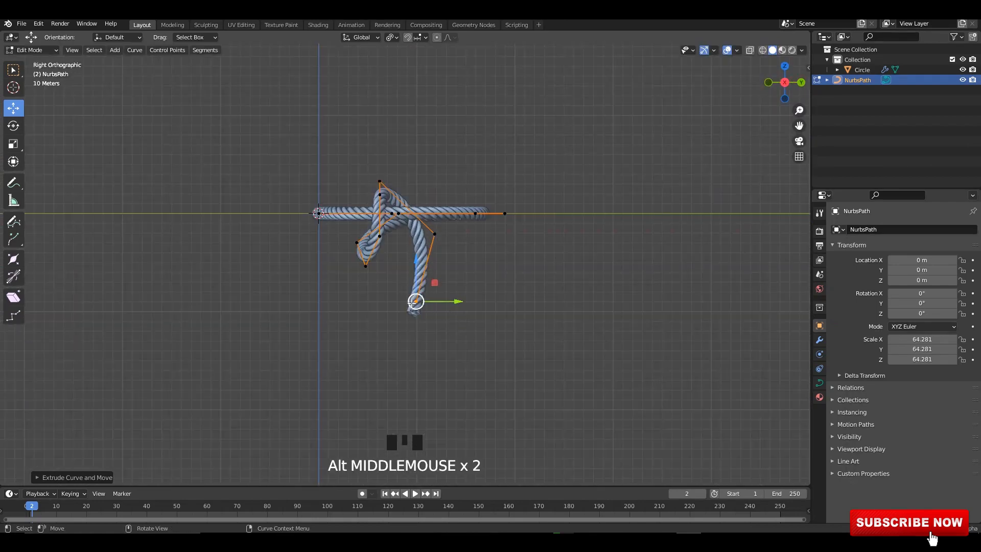
# - Extrude the path's end away from the loop in top view to form the rope's tail
pyautogui.keyDown('alt'); pyautogui.moveTo(474, 355); pyautogui.dragTo(471, 305, button='middle'); pyautogui.keyUp('alt')
pyautogui.keyDown('shift'); pyautogui.moveTo(471, 305); pyautogui.dragTo(459, 315, button='middle'); pyautogui.keyUp('shift')
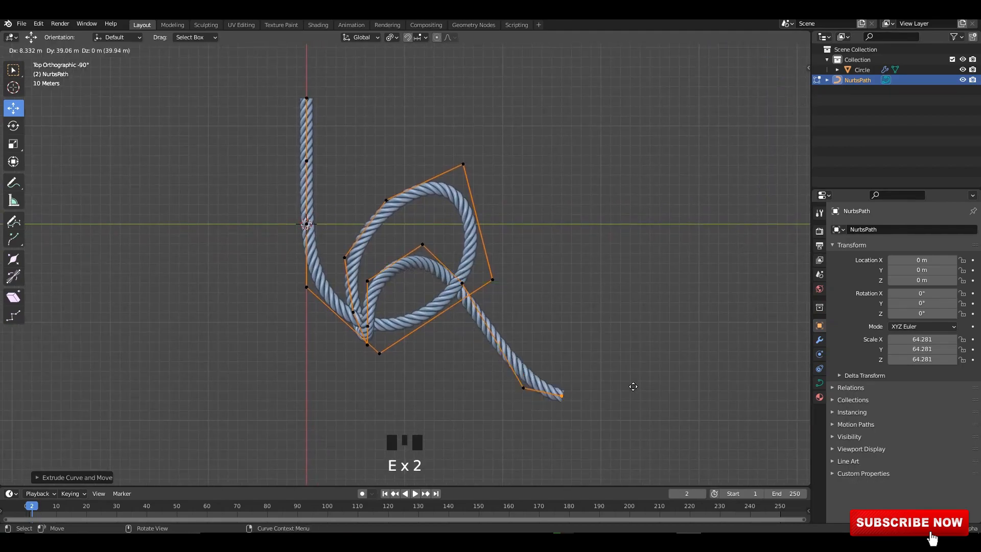
pyautogui.click(661, 376)
pyautogui.scroll(2, 661, 376)
pyautogui.moveTo(661, 376); pyautogui.dragTo(452, 259, button='middle')
# - Reposition the control points of the inner wrap so the rope turns more loosely inside the loop
pyautogui.hotkey('alt', 'z')
pyautogui.hotkey('alt', 'z')
pyautogui.hotkey('alt', 'z')
pyautogui.hotkey('alt', 'z')
pyautogui.scroll(2, 441, 296)
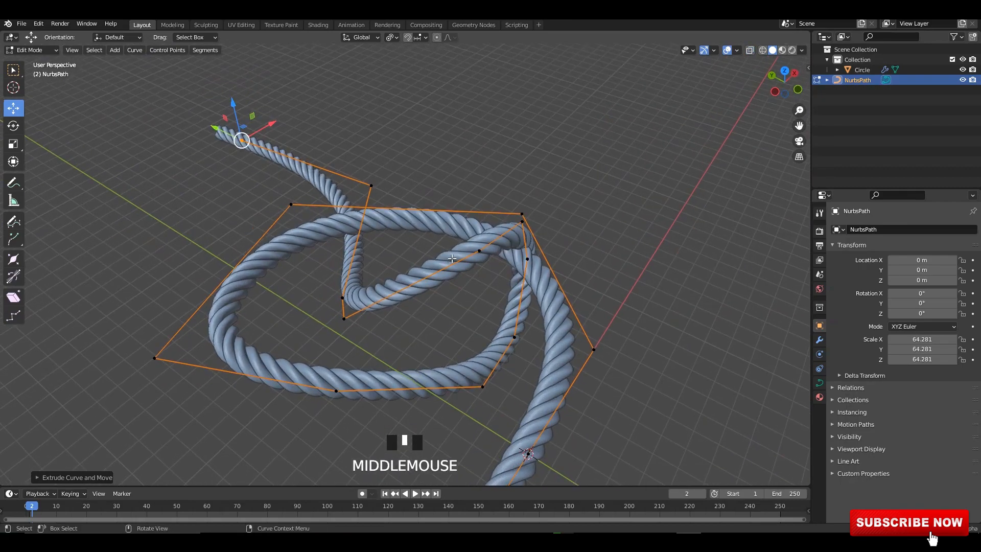
pyautogui.moveTo(418, 221); pyautogui.dragTo(417, 220)
pyautogui.moveTo(372, 289); pyautogui.dragTo(328, 323)
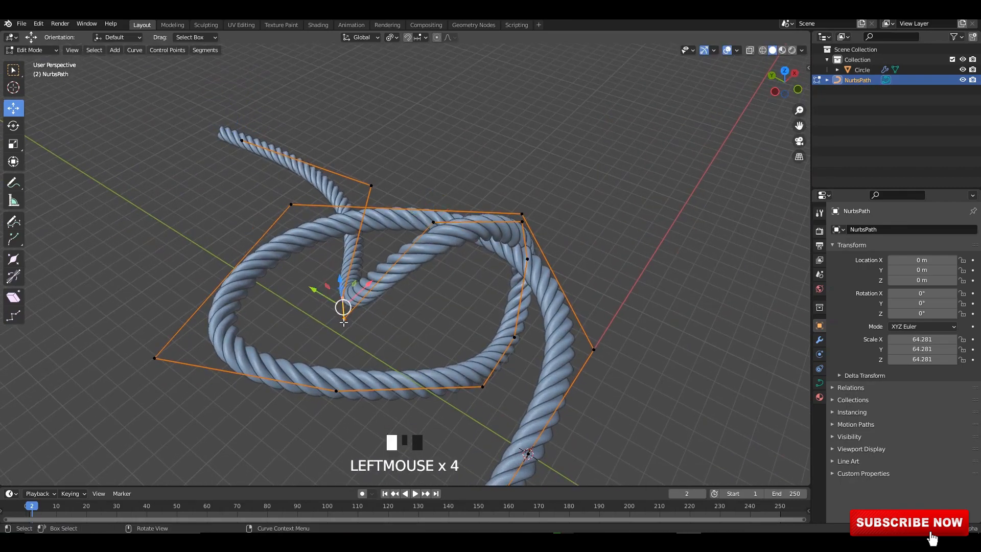
pyautogui.moveTo(439, 317); pyautogui.dragTo(469, 305)
# - Move the tail's crossing point towards the knot and shift the wrap's upper control point across the loop
pyautogui.moveTo(469, 305); pyautogui.dragTo(331, 321, button='middle')
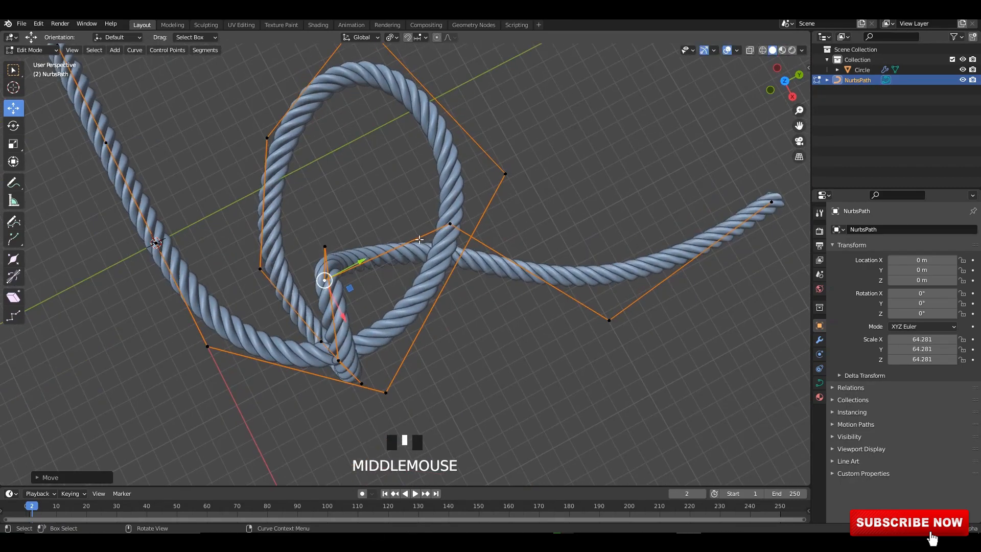
pyautogui.click(450, 225)
pyautogui.moveTo(451, 226); pyautogui.dragTo(401, 354)
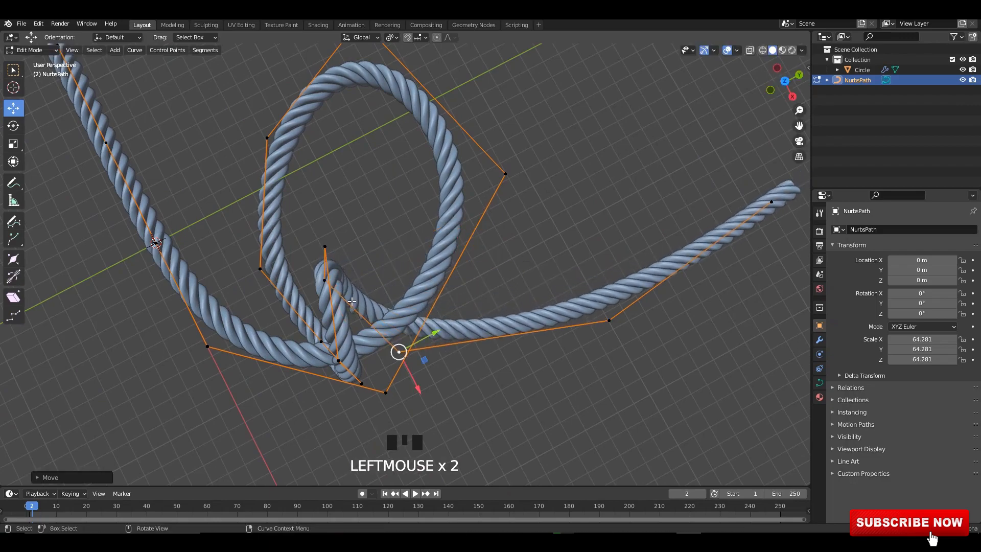
pyautogui.moveTo(352, 301); pyautogui.dragTo(336, 209, button='middle')
pyautogui.moveTo(330, 187); pyautogui.dragTo(409, 198)
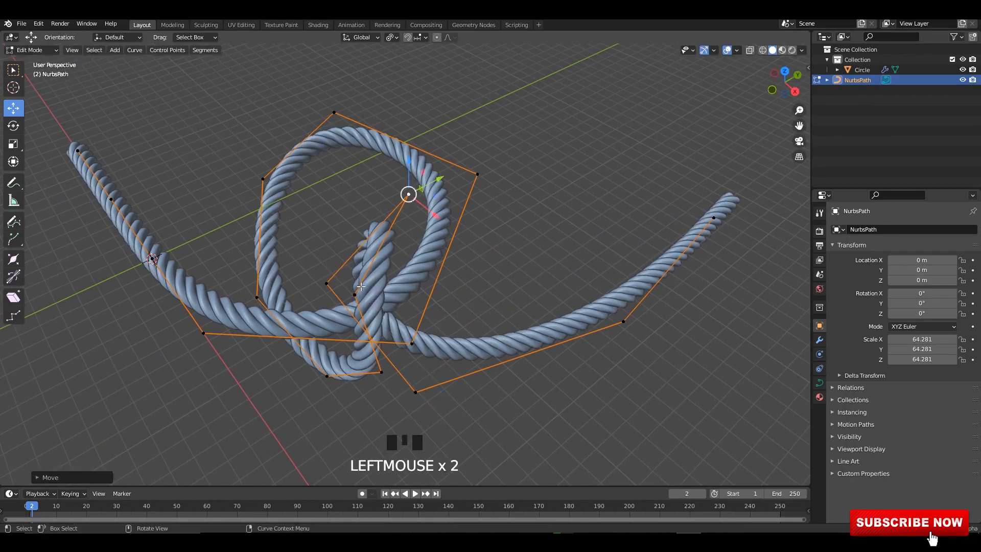
# - Adjust the remaining control points of the small wrap to round it, and return to Object Mode
pyautogui.moveTo(433, 297); pyautogui.dragTo(453, 291)
pyautogui.moveTo(439, 307); pyautogui.dragTo(496, 319, button='middle')
pyautogui.moveTo(396, 409); pyautogui.dragTo(317, 351, button='middle')
pyautogui.moveTo(304, 337); pyautogui.dragTo(257, 260)
pyautogui.moveTo(316, 285); pyautogui.dragTo(362, 331, button='middle')
pyautogui.press('Tab')
pyautogui.click(468, 274)
pyautogui.moveTo(468, 274); pyautogui.dragTo(559, 252, button='middle')
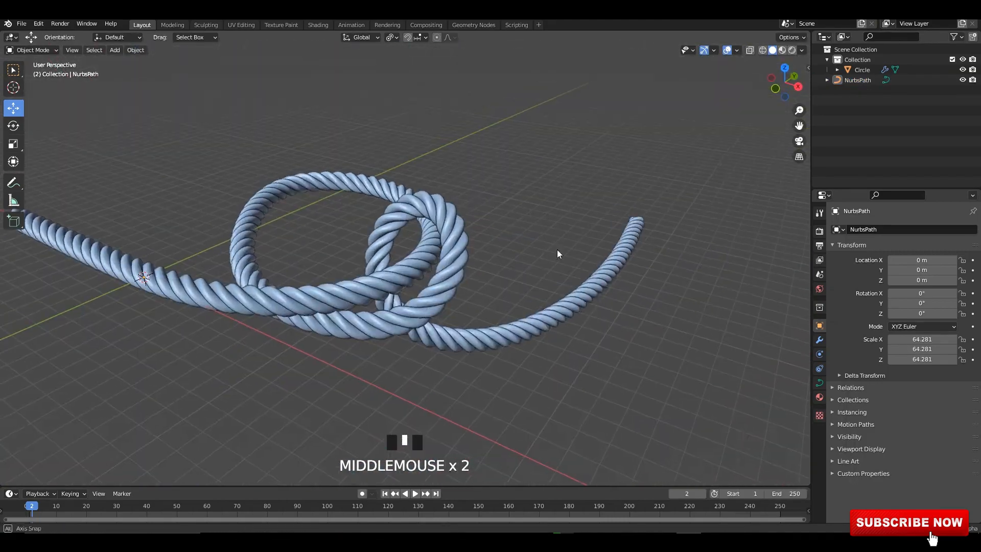
# - Reopen the path in Edit Mode and reposition the control point where the tail leaves the knot
pyautogui.press('Tab')
pyautogui.moveTo(551, 290); pyautogui.dragTo(516, 245, button='middle')
pyautogui.moveTo(497, 285); pyautogui.dragTo(414, 412)
pyautogui.moveTo(421, 402); pyautogui.dragTo(458, 357, button='middle')
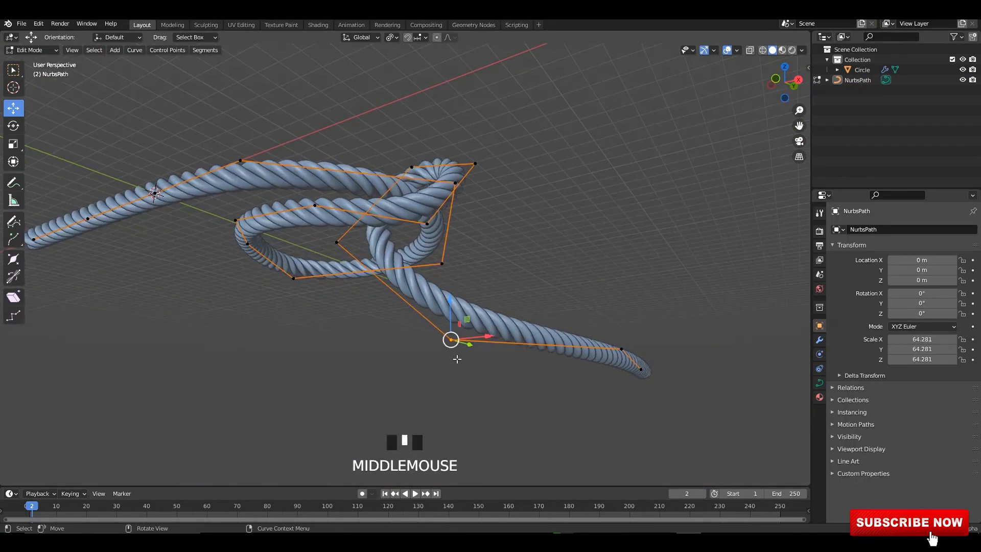
pyautogui.moveTo(455, 338); pyautogui.dragTo(492, 285)
# - Raise the control point below the knot and the tail's last points to level the tail, and leave Edit Mode
pyautogui.moveTo(504, 299); pyautogui.dragTo(614, 408, button='middle')
pyautogui.keyDown('shift'); pyautogui.moveTo(512, 376); pyautogui.dragTo(445, 327, button='middle'); pyautogui.keyUp('shift')
pyautogui.moveTo(435, 317); pyautogui.dragTo(557, 294, button='middle')
pyautogui.moveTo(537, 292); pyautogui.dragTo(411, 286, button='middle')
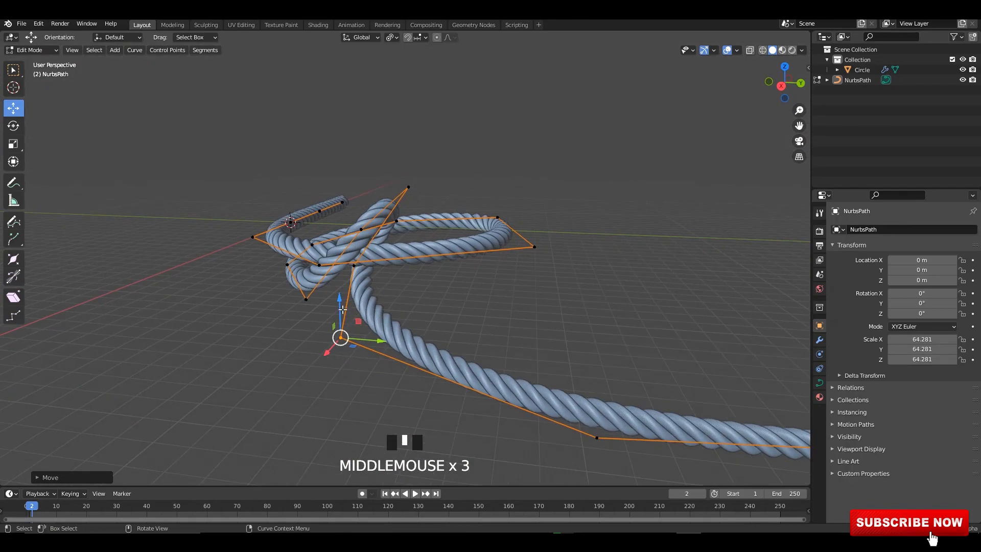
pyautogui.moveTo(344, 310); pyautogui.dragTo(371, 280)
pyautogui.moveTo(372, 280); pyautogui.dragTo(467, 319, button='middle')
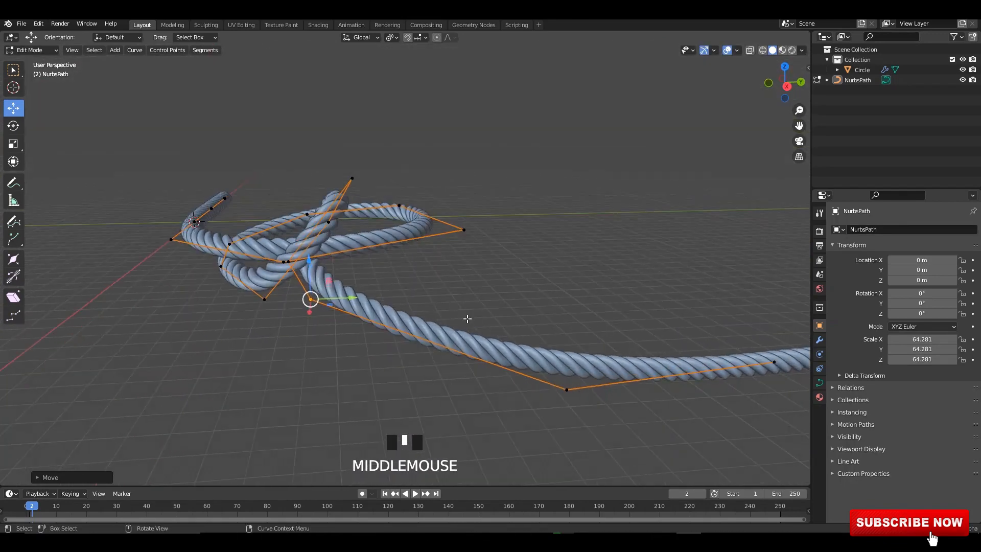
pyautogui.moveTo(683, 336); pyautogui.dragTo(680, 262)
pyautogui.scroll(-3, 588, 286)
pyautogui.keyDown('alt'); pyautogui.moveTo(561, 289); pyautogui.dragTo(550, 307, button='middle'); pyautogui.keyUp('alt')
pyautogui.keyDown('alt'); pyautogui.moveTo(542, 309); pyautogui.dragTo(607, 340, button='middle'); pyautogui.keyUp('alt')
pyautogui.scroll(2, 523, 337)
pyautogui.press('Tab')
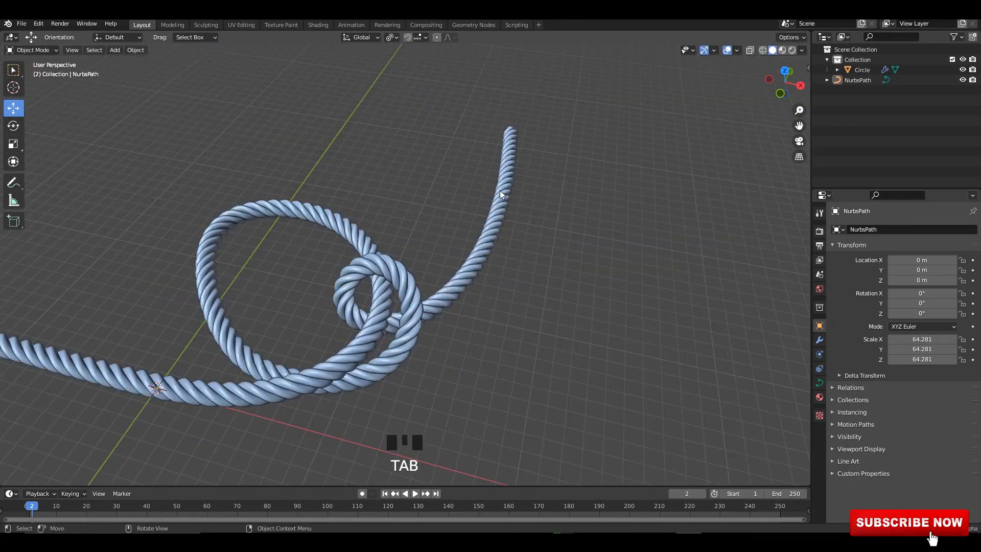
# - Edit the path in top view and move the control point on the loop's inner side to widen the loop
pyautogui.moveTo(405, 269); pyautogui.dragTo(409, 264, button='middle')
pyautogui.keyDown('shift'); pyautogui.moveTo(408, 264); pyautogui.dragTo(390, 322, button='middle'); pyautogui.keyUp('shift')
pyautogui.press('Tab')
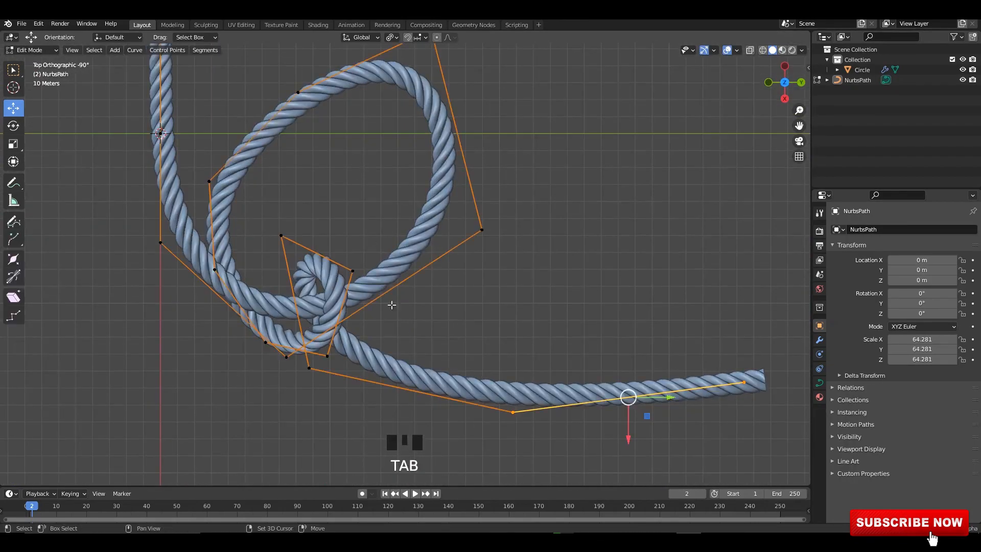
pyautogui.click(402, 316)
pyautogui.moveTo(357, 221); pyautogui.dragTo(345, 177)
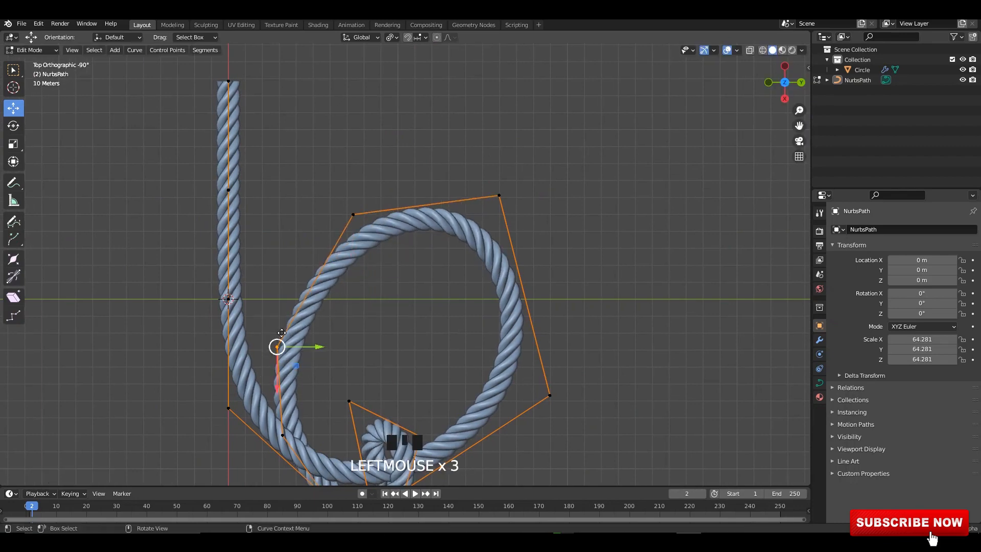
pyautogui.moveTo(282, 333); pyautogui.dragTo(280, 288)
pyautogui.keyDown('shift'); pyautogui.moveTo(424, 429); pyautogui.dragTo(415, 305, button='middle'); pyautogui.keyUp('shift')
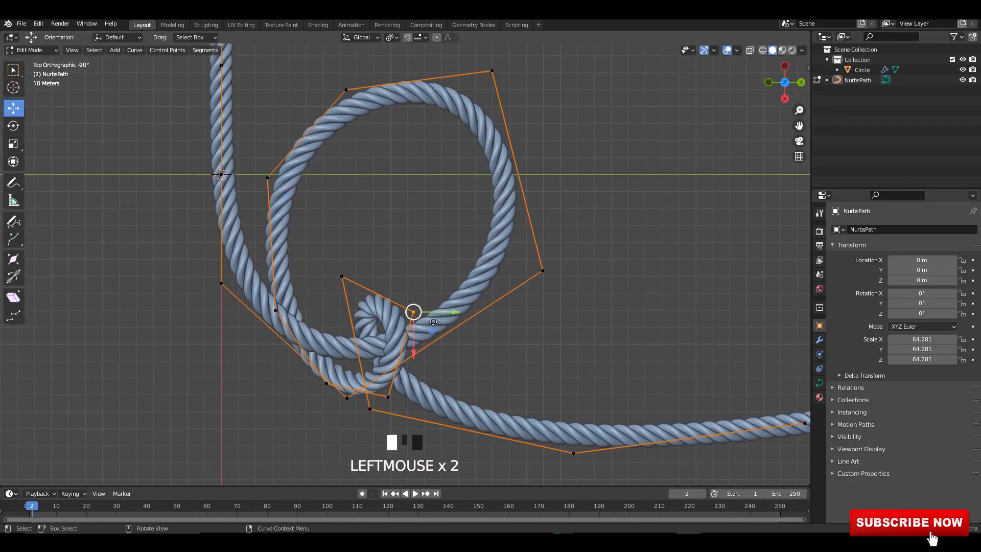
# - Fine-tune the control points of the small wrap and the large loop's outer side, and exit Edit Mode
pyautogui.moveTo(433, 322); pyautogui.dragTo(434, 322)
pyautogui.moveTo(319, 302); pyautogui.dragTo(318, 303)
pyautogui.moveTo(348, 284); pyautogui.dragTo(322, 277)
pyautogui.moveTo(543, 270); pyautogui.dragTo(554, 283)
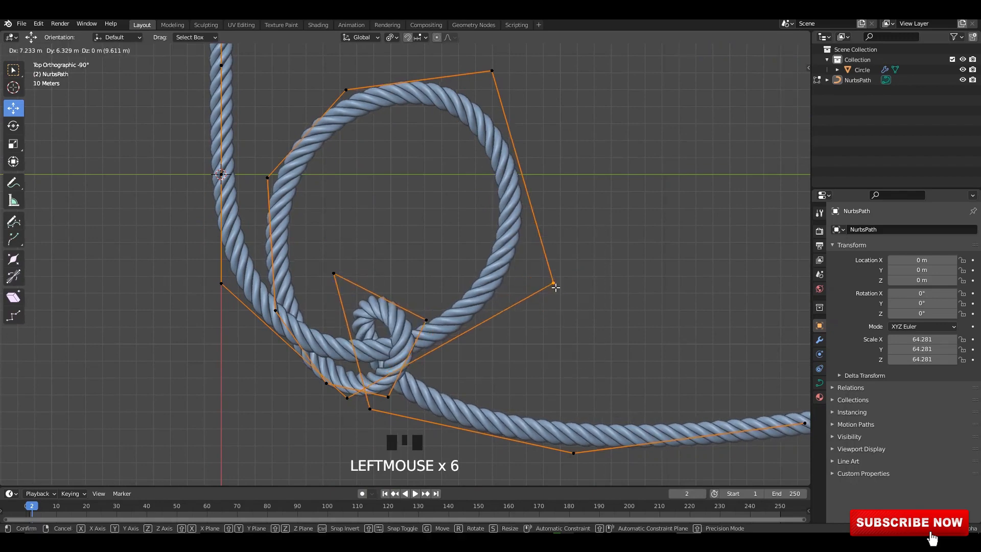
pyautogui.keyDown('shift'); pyautogui.moveTo(530, 75); pyautogui.dragTo(526, 145, button='middle'); pyautogui.keyUp('shift')
pyautogui.click(497, 160)
pyautogui.press('Tab')
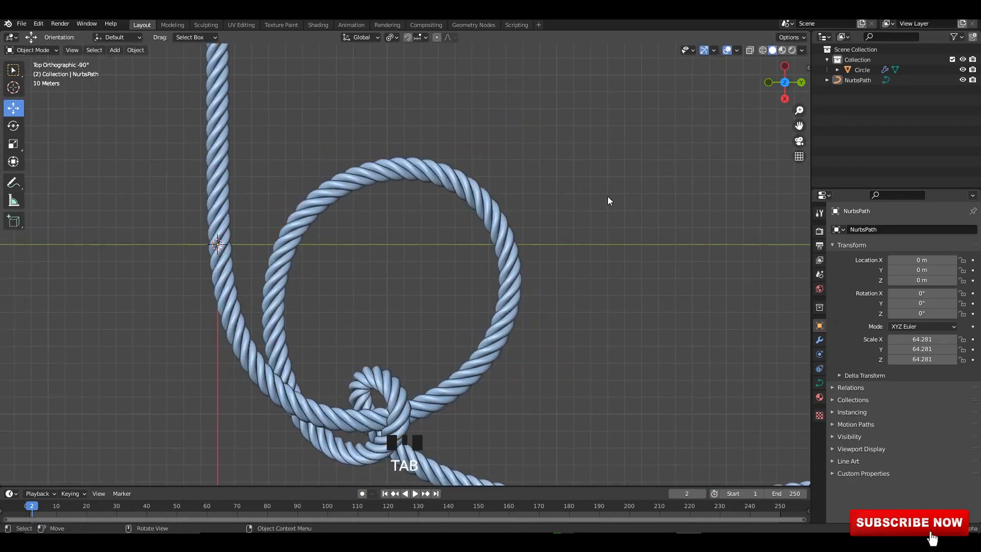
# - Save the finished knotted rope file as 1.blend
pyautogui.moveTo(608, 196); pyautogui.dragTo(586, 187, button='middle')
pyautogui.hotkey('ctrl', 's')
pyautogui.scroll(2, 587, 191)
pyautogui.hotkey('ctrl', 's')
# - Switch the viewport to Material Preview and examine the textured rope knot from different distances
pyautogui.moveTo(490, 195); pyautogui.dragTo(517, 252, button='middle')
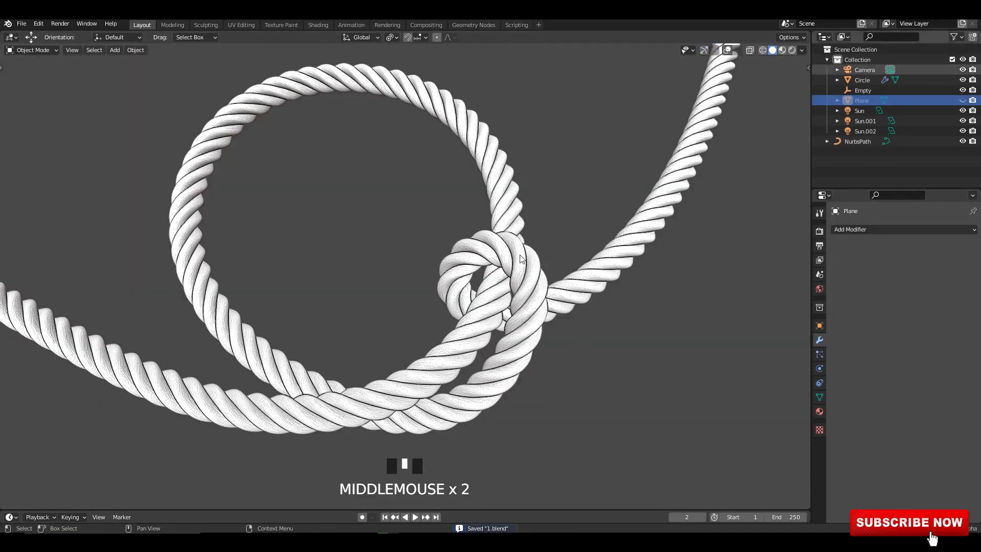
pyautogui.moveTo(404, 240); pyautogui.dragTo(672, 221, button='middle')
pyautogui.scroll(2, 417, 258)
pyautogui.scroll(-1, 419, 258)
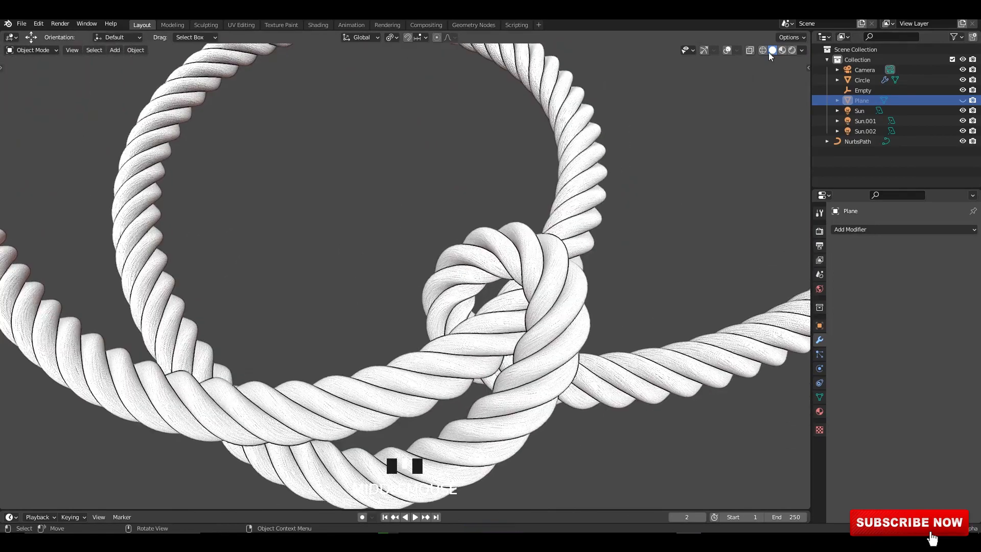
pyautogui.click(782, 51)
pyautogui.scroll(2, 506, 279)
pyautogui.moveTo(530, 280)
pyautogui.mouseDown(button='middle')
pyautogui.moveTo(506, 279)
pyautogui.moveTo(496, 303)
pyautogui.moveTo(525, 291)
pyautogui.mouseUp(button='middle')
pyautogui.scroll(-1, 504, 302)
pyautogui.scroll(-5, 502, 298)
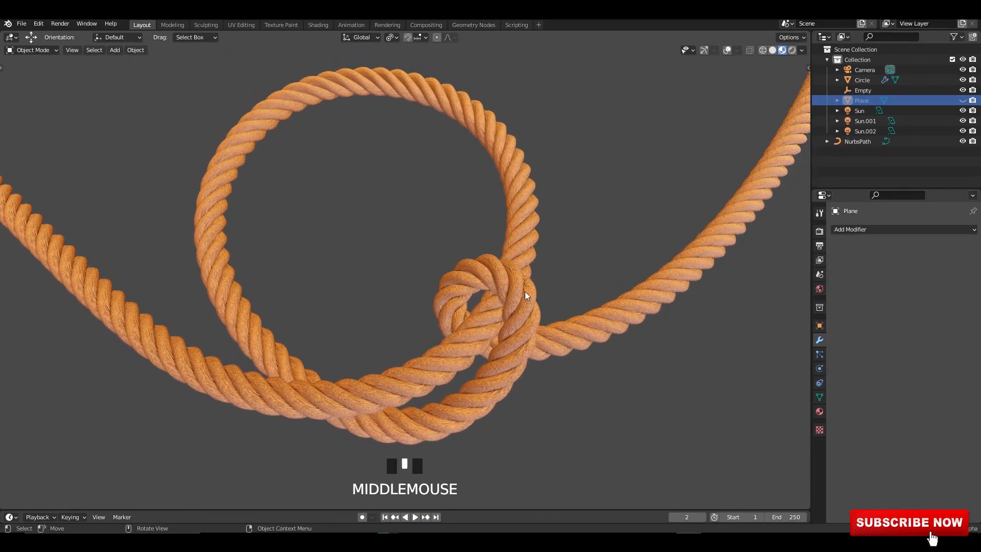
# - Open the Rendering workspace and examine the rope render 3.png close up and as a whole
pyautogui.click(386, 25)
pyautogui.scroll(3, 473, 171)
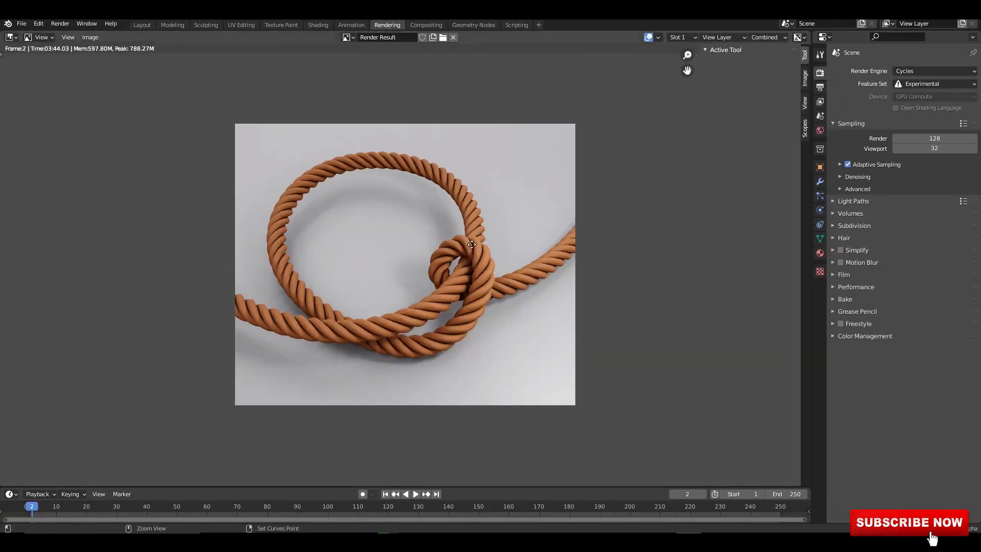
pyautogui.hotkey('ctrl', 's')
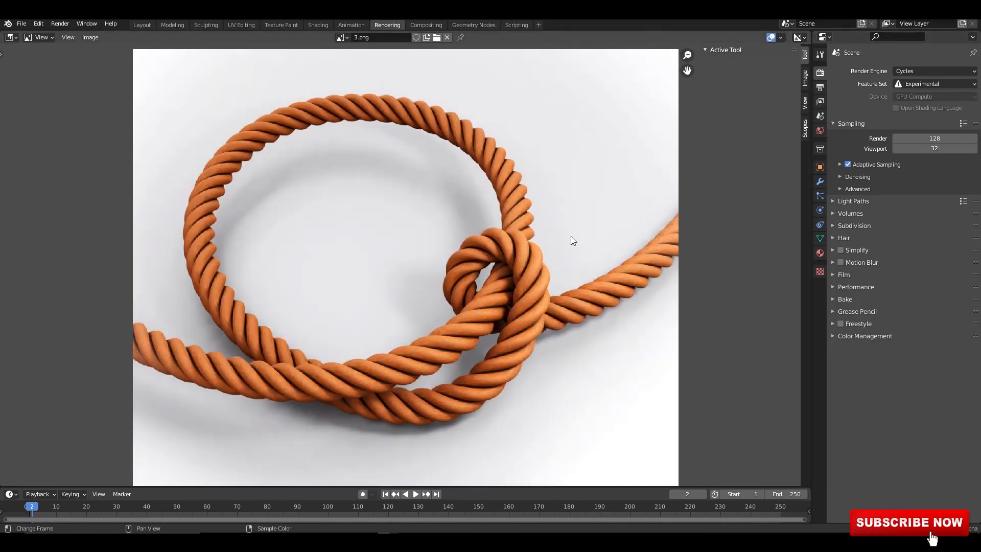
pyautogui.scroll(6, 430, 249)
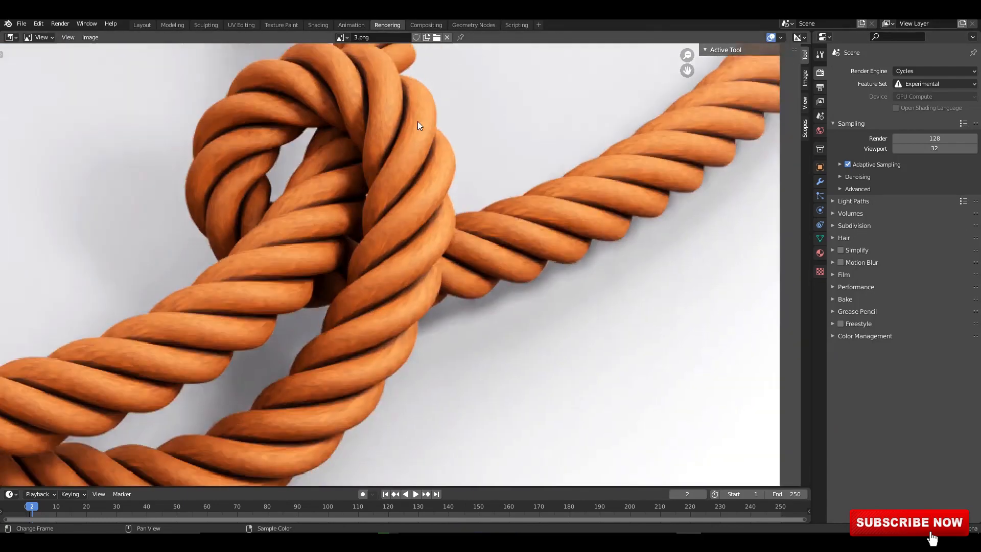
pyautogui.scroll(-6, 561, 189)
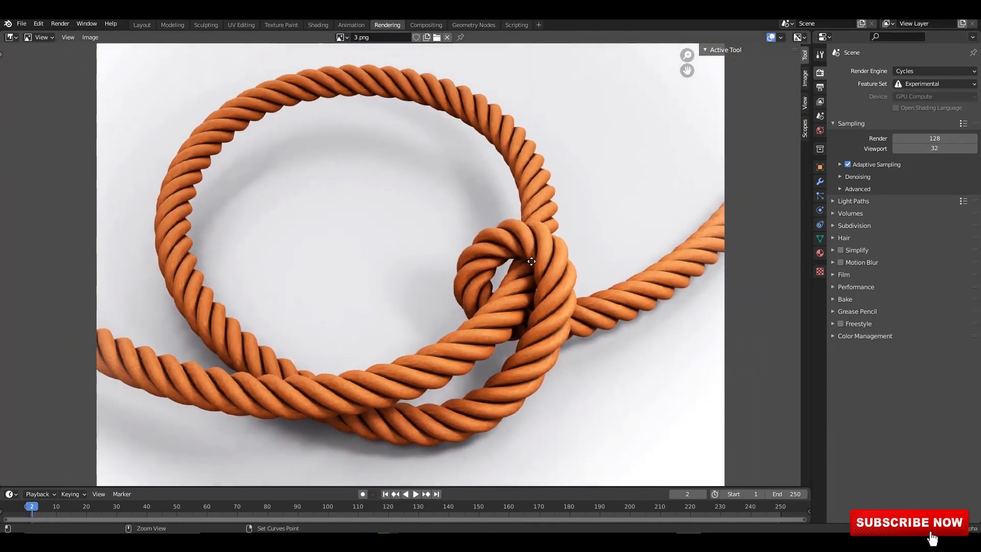
pyautogui.scroll(-2, 519, 253)
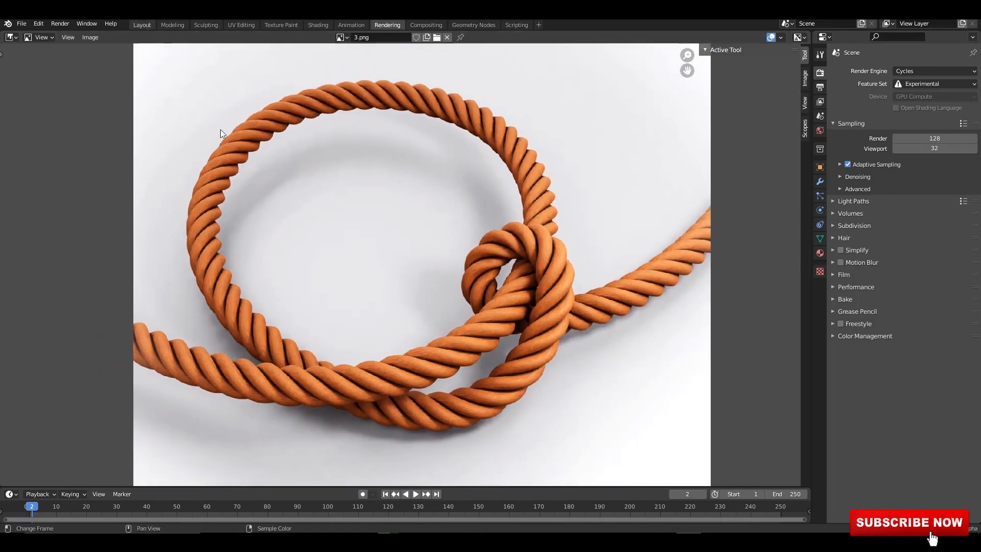
# - Return to the Layout workspace and show the rope in Solid shading
pyautogui.click(142, 25)
pyautogui.moveTo(548, 265); pyautogui.dragTo(728, 111, button='middle')
pyautogui.click(773, 49)
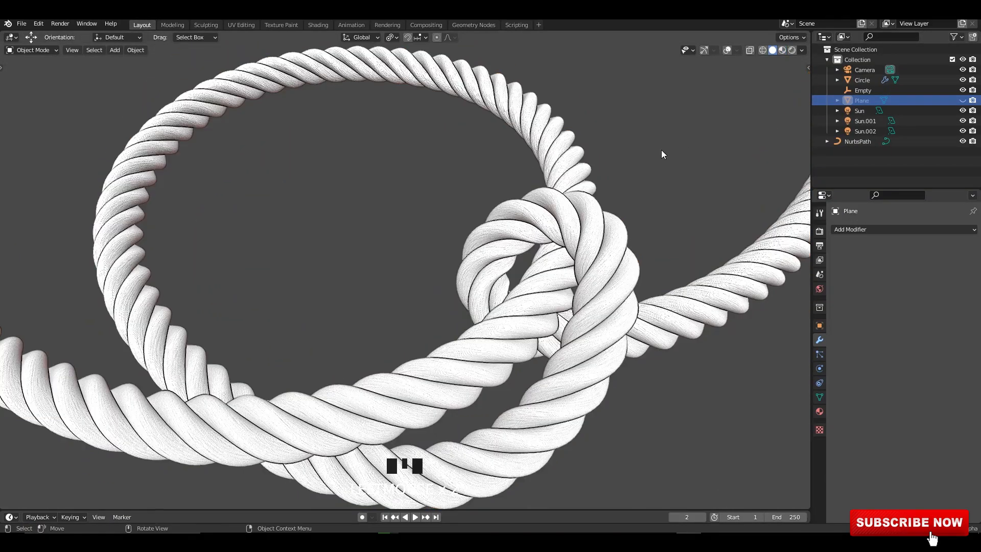